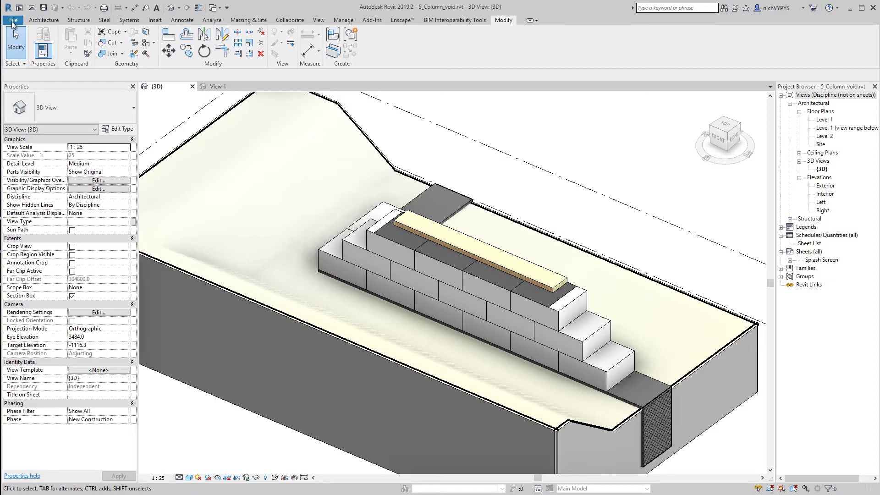
# Create a new family from the Metric Generic Model face based.rft template
pyautogui.click(14, 20)
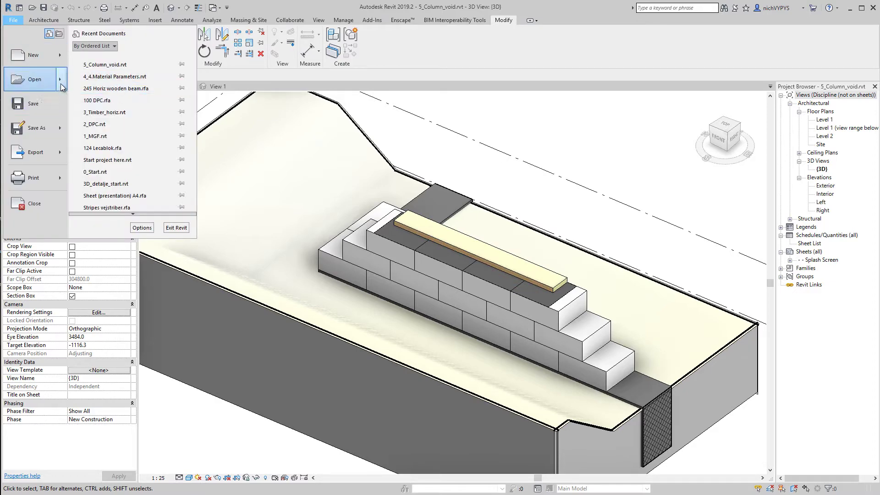
pyautogui.moveTo(60, 65)
pyautogui.click(102, 83)
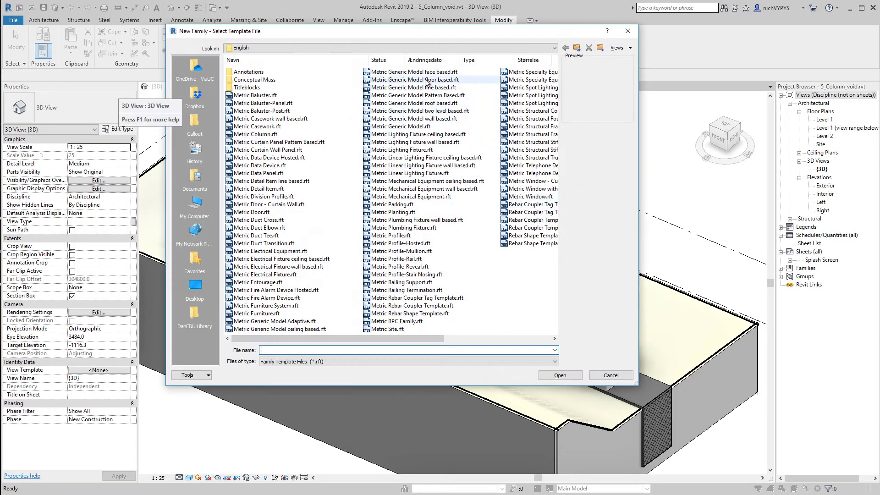
pyautogui.click(423, 73)
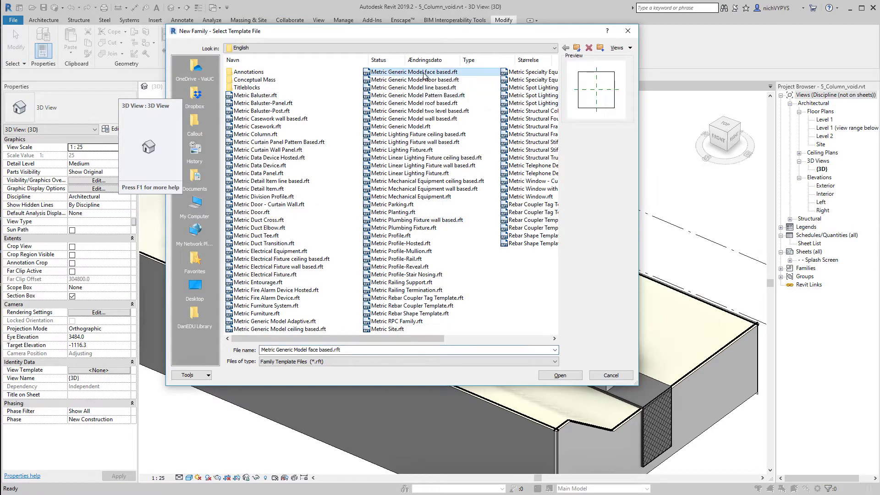
# Open the template and draw vertical reference planes left and right of centre plus a horizontal one
pyautogui.click(557, 376)
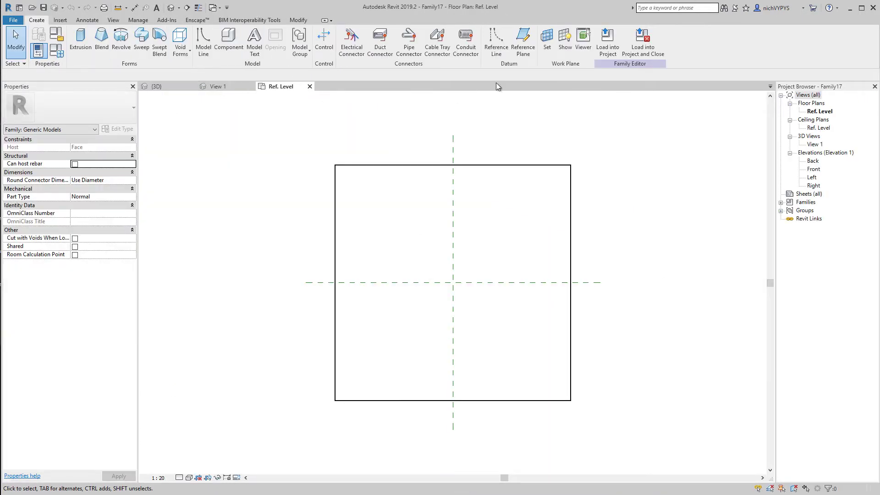
pyautogui.click(523, 41)
pyautogui.scroll(3, 429, 208)
pyautogui.click(417, 192)
pyautogui.click(416, 316)
pyautogui.click(470, 192)
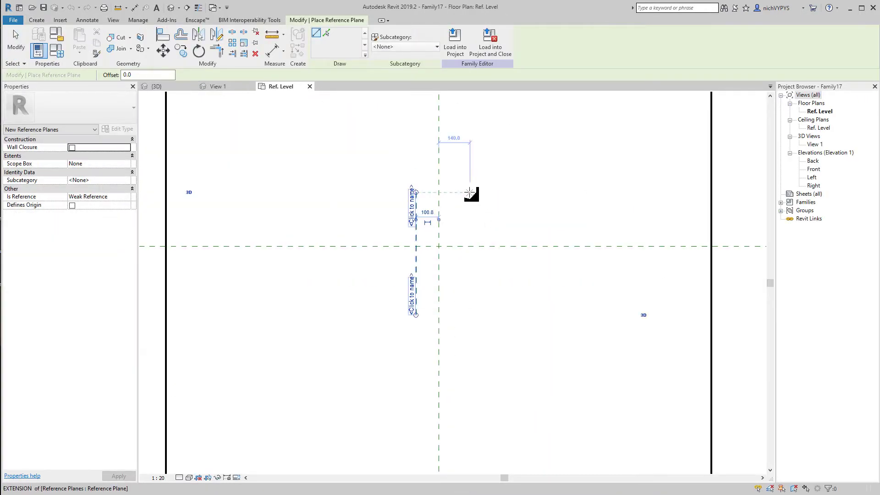
pyautogui.click(470, 314)
pyautogui.click(387, 300)
pyautogui.click(499, 301)
pyautogui.click(498, 300)
pyautogui.press('Escape')
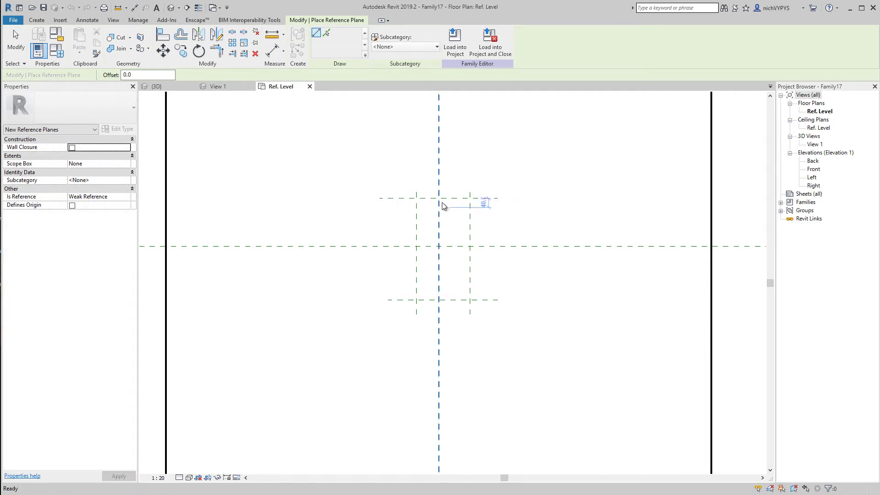
pyautogui.press('Escape')
# Dimension the vertical and the horizontal planes through the centre and make both EQ
pyautogui.click(134, 7)
pyautogui.click(416, 214)
pyautogui.click(439, 202)
pyautogui.click(470, 193)
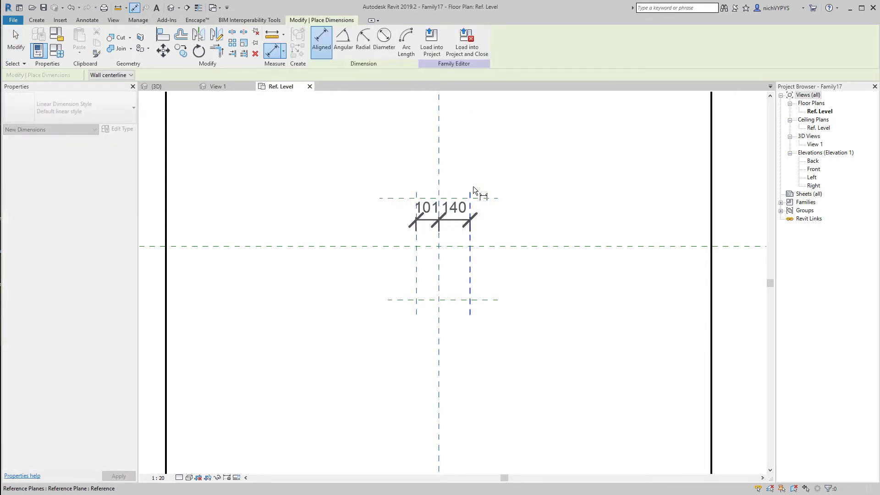
pyautogui.click(447, 133)
pyautogui.moveTo(446, 158); pyautogui.dragTo(438, 216, button='middle')
pyautogui.click(439, 216)
pyautogui.click(420, 257)
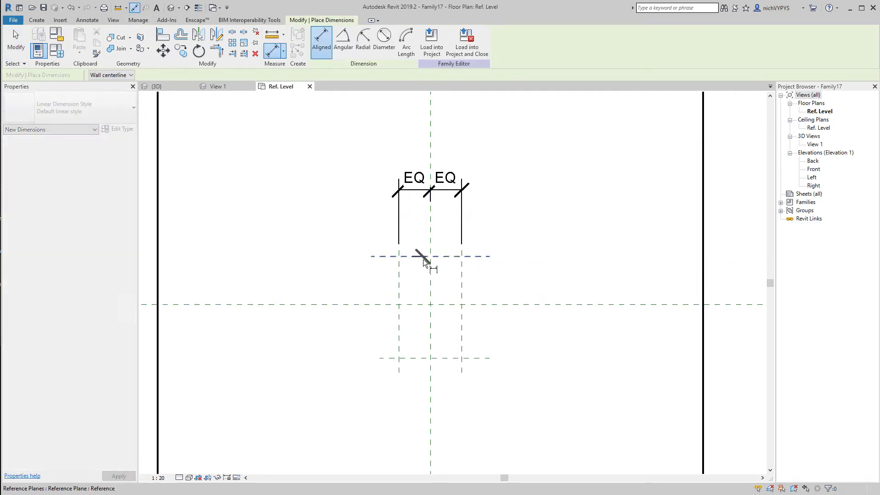
pyautogui.click(415, 304)
pyautogui.click(414, 358)
pyautogui.click(329, 330)
pyautogui.click(387, 305)
# Add the 484 overall dimension and begin the overall dimension across the outer vertical planes
pyautogui.click(406, 358)
pyautogui.click(416, 250)
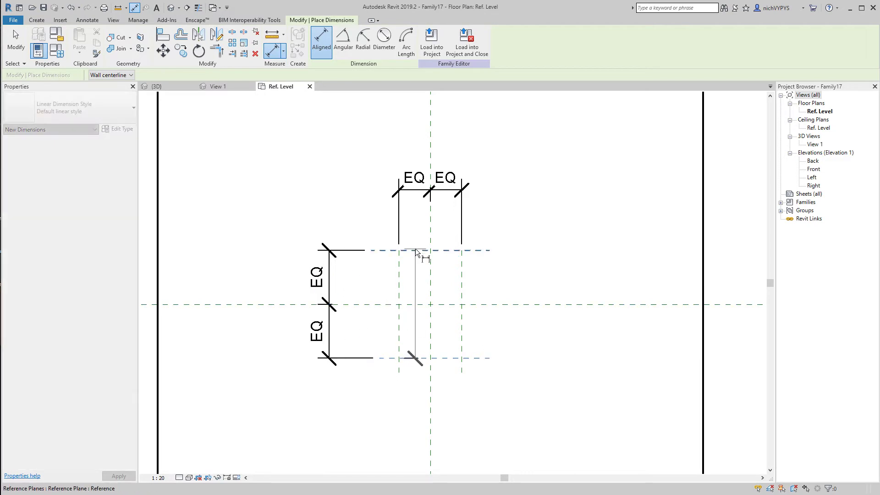
pyautogui.click(549, 305)
pyautogui.click(462, 256)
pyautogui.click(400, 262)
# Place the 280 overall dimension, then label the 280 and 484 dimensions as Width and Depth parameters
pyautogui.click(394, 123)
pyautogui.press('Escape')
pyautogui.press('Escape')
pyautogui.click(443, 122)
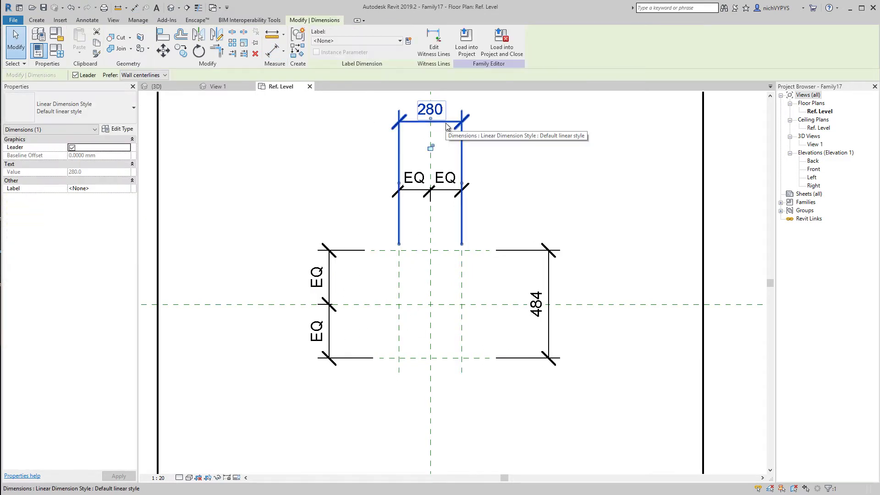
pyautogui.click(408, 41)
pyautogui.write('Width')
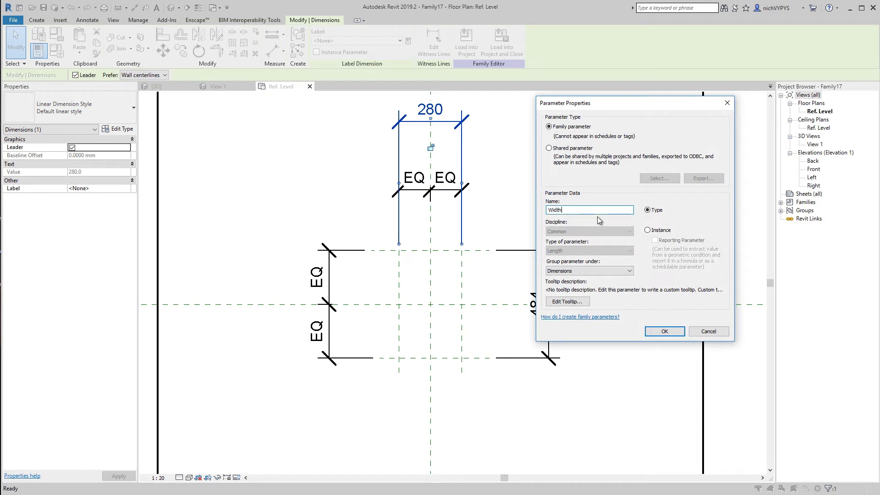
pyautogui.press('Return')
pyautogui.click(548, 338)
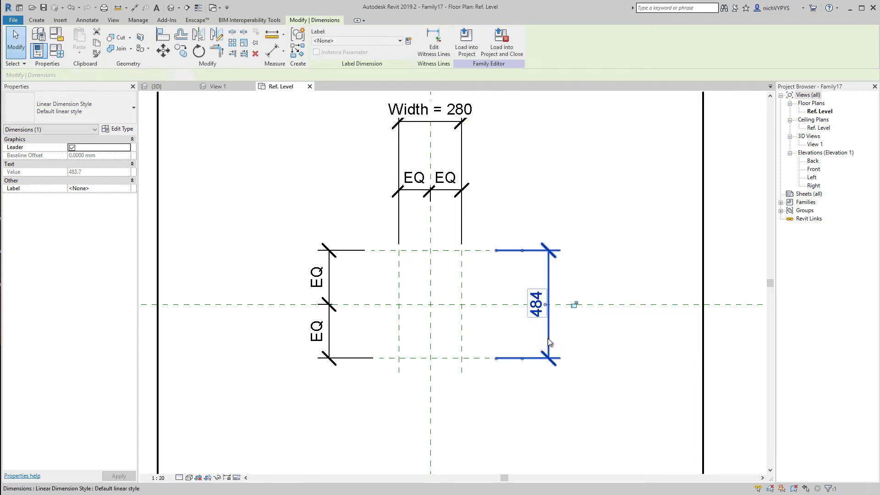
pyautogui.click(409, 40)
pyautogui.write('Depth')
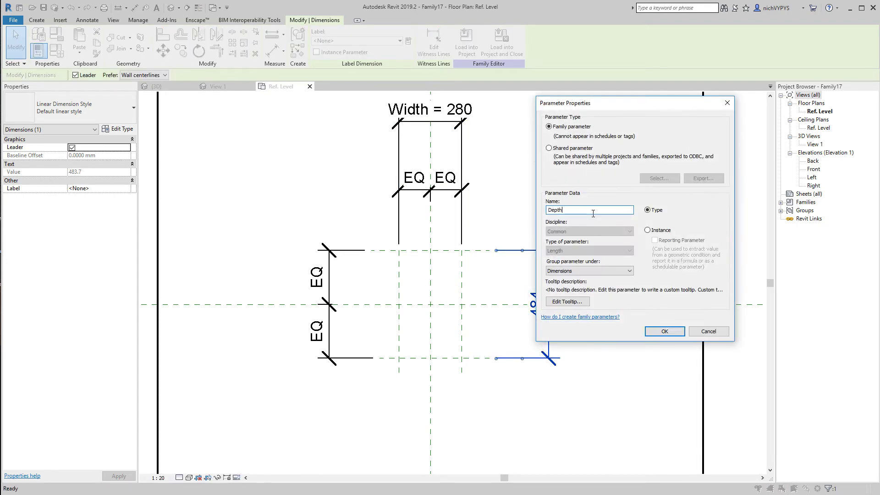
pyautogui.click(656, 331)
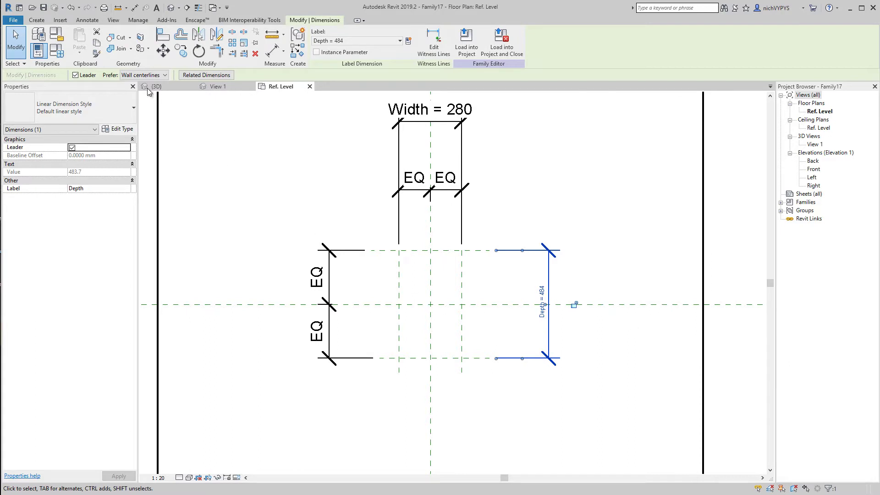
# Add a family type 45x195mm with Width 45 and Depth 195
pyautogui.click(57, 49)
pyautogui.click(812, 159)
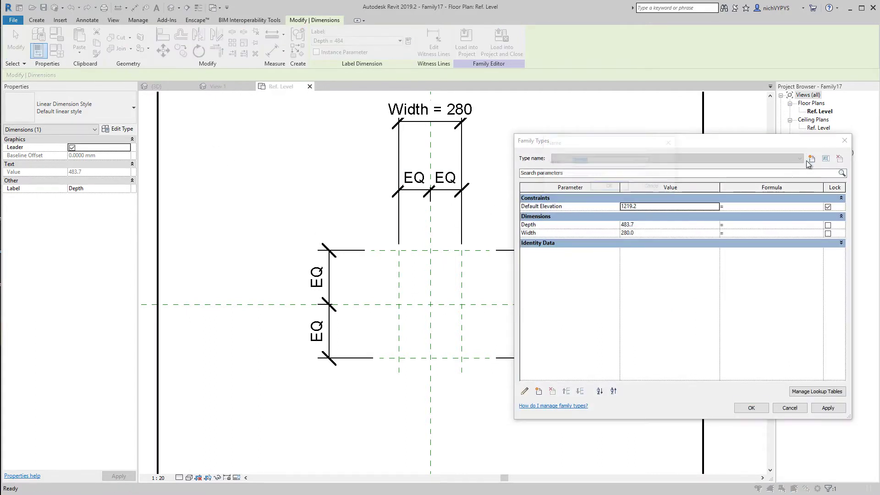
pyautogui.write('45x195mm')
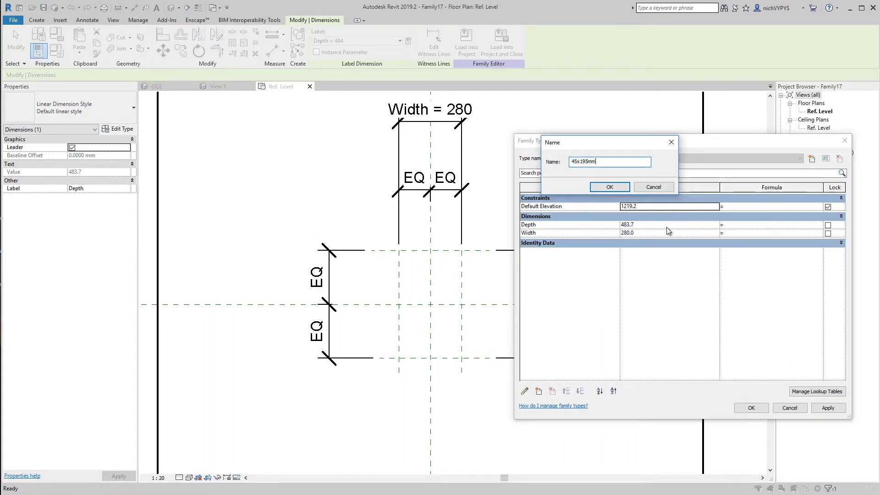
pyautogui.press('Return')
pyautogui.click(657, 233)
pyautogui.write('45')
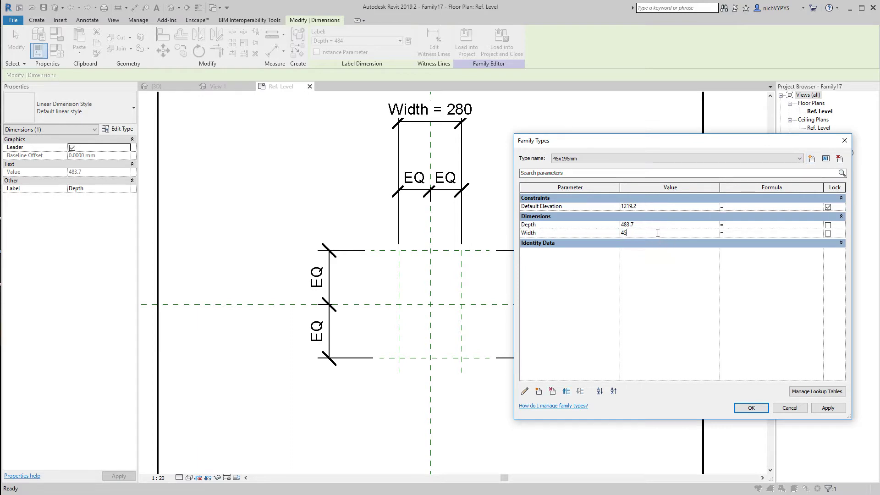
pyautogui.click(658, 225)
pyautogui.click(752, 408)
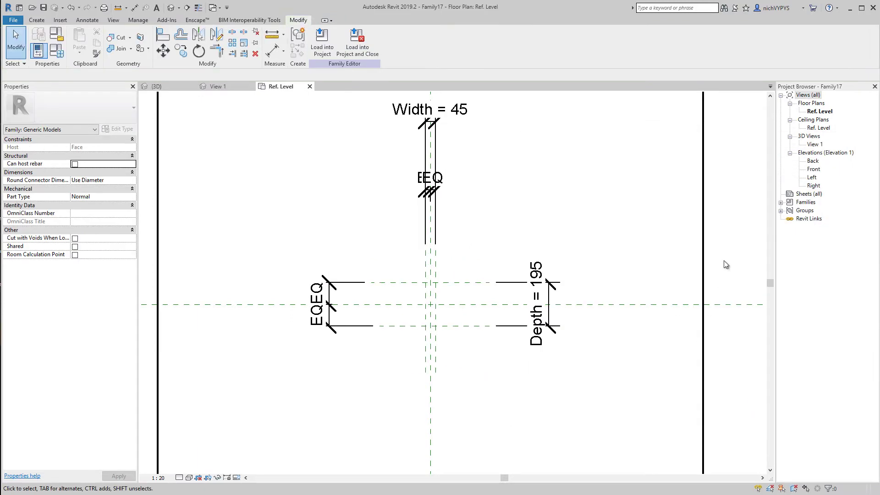
# In the Right elevation, draw a short horizontal reference line across the column planes above Ref. Level
pyautogui.doubleClick(814, 185)
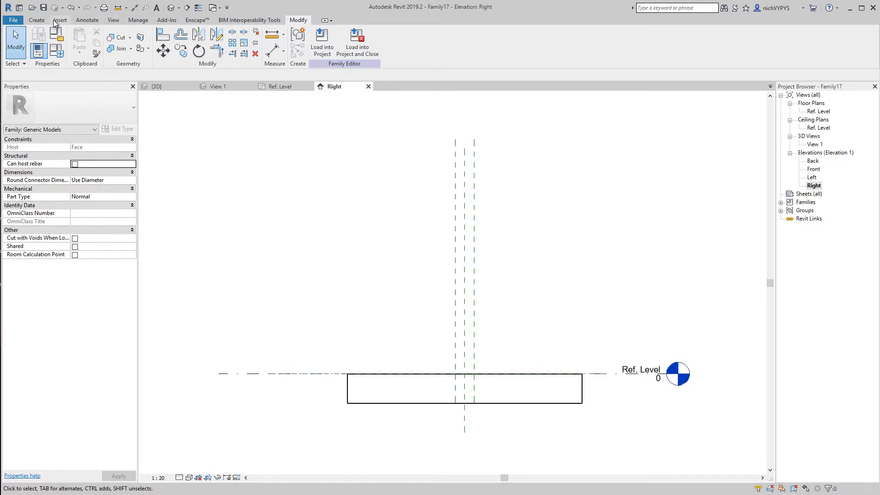
pyautogui.click(37, 20)
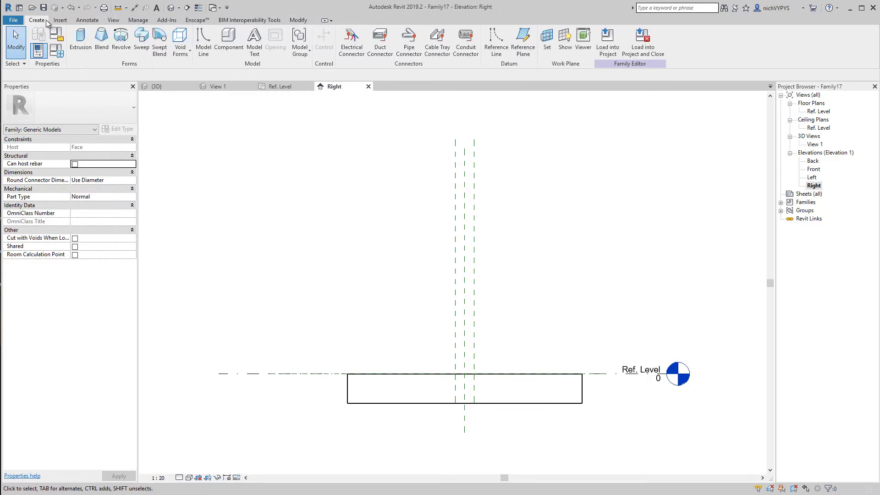
pyautogui.click(502, 54)
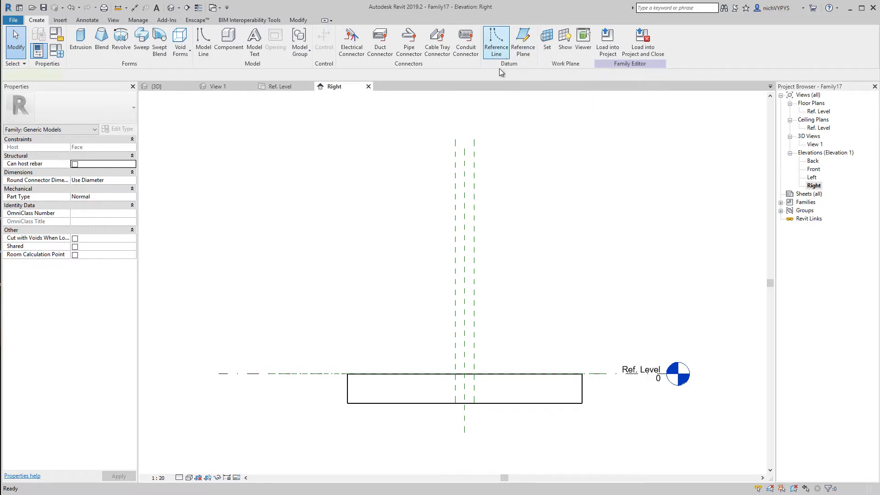
pyautogui.scroll(2, 466, 259)
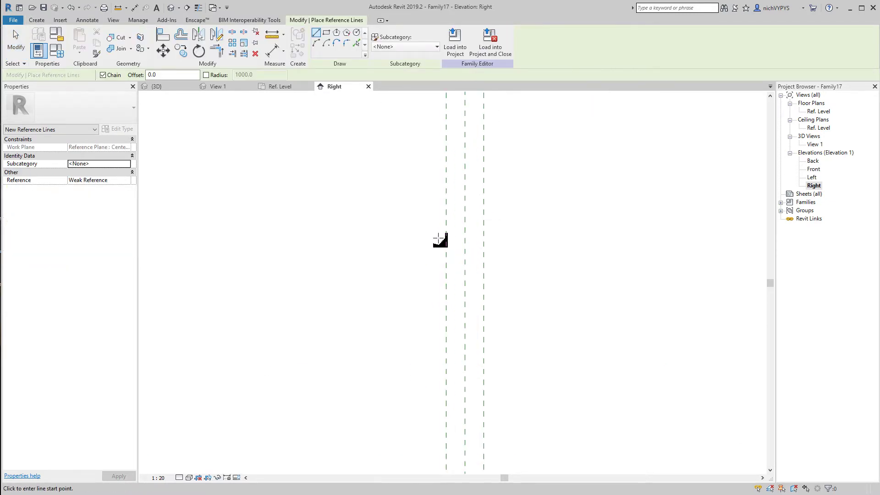
pyautogui.click(438, 237)
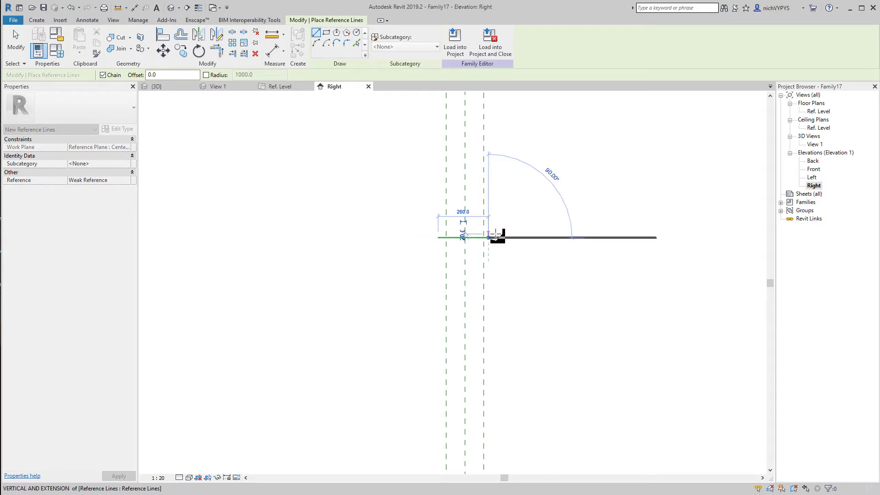
pyautogui.click(488, 238)
pyautogui.press('Escape')
pyautogui.press('Escape')
pyautogui.scroll(-1, 487, 238)
# Start an aligned dimension, using Tab to cycle the pick to Ref. Level and the reference plane
pyautogui.click(134, 8)
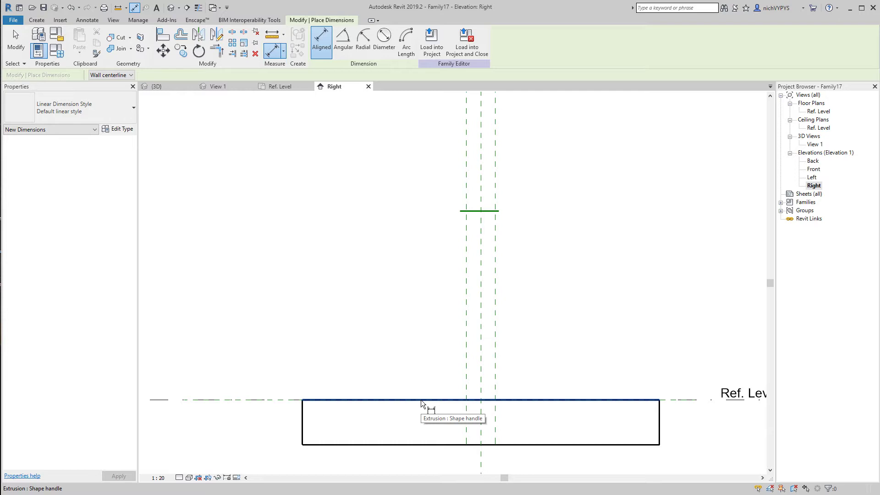
pyautogui.press('Tab')
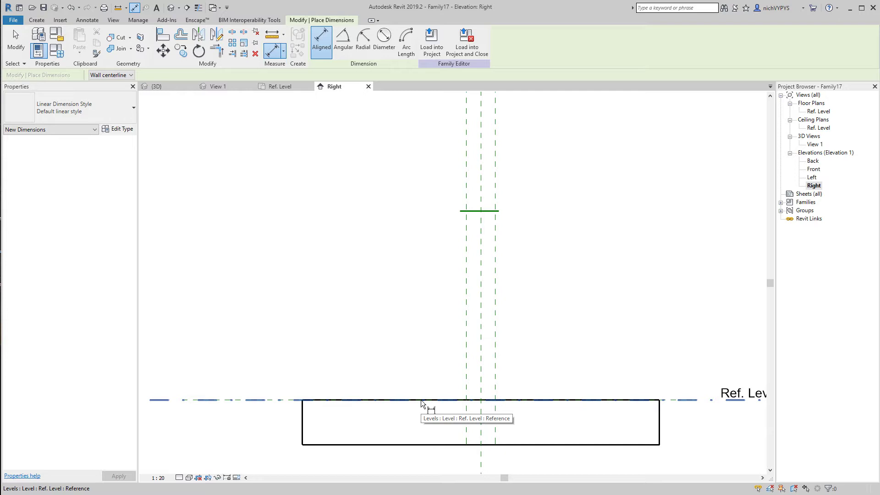
pyautogui.press('Tab')
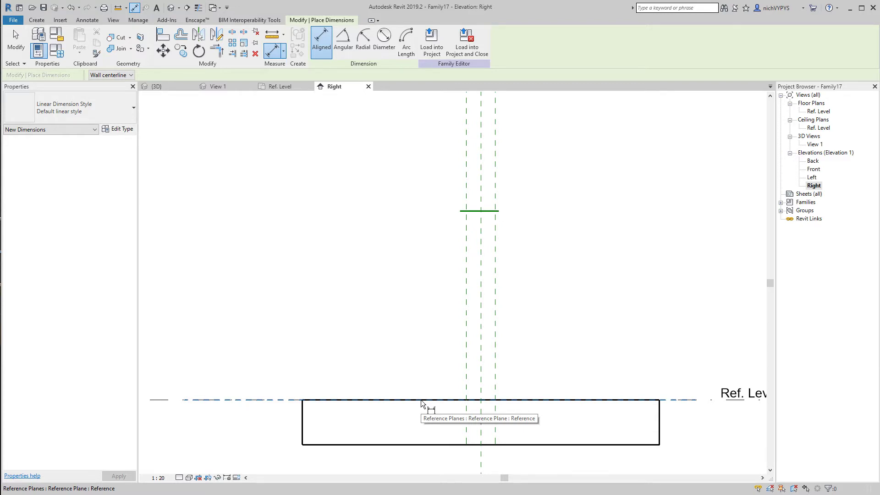
# Dimension the 1292 height to the new reference line and label it as instance parameter Height
pyautogui.click(421, 400)
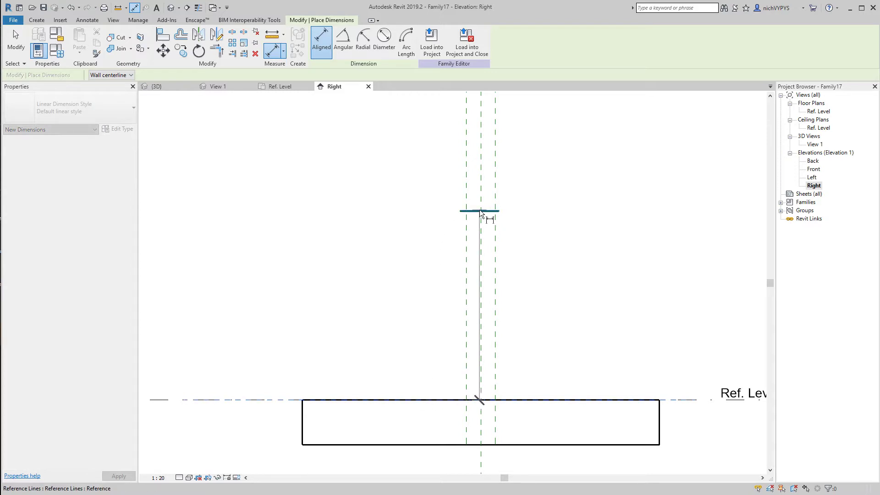
pyautogui.click(480, 211)
pyautogui.click(419, 225)
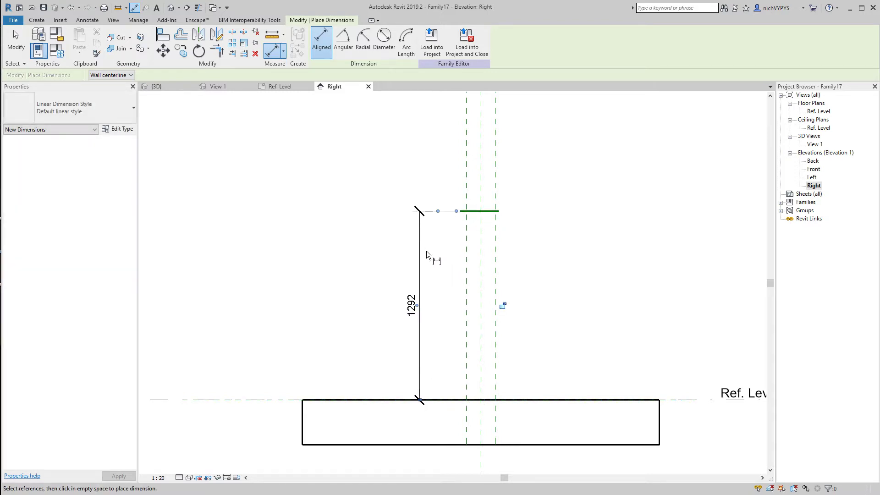
pyautogui.press('Escape')
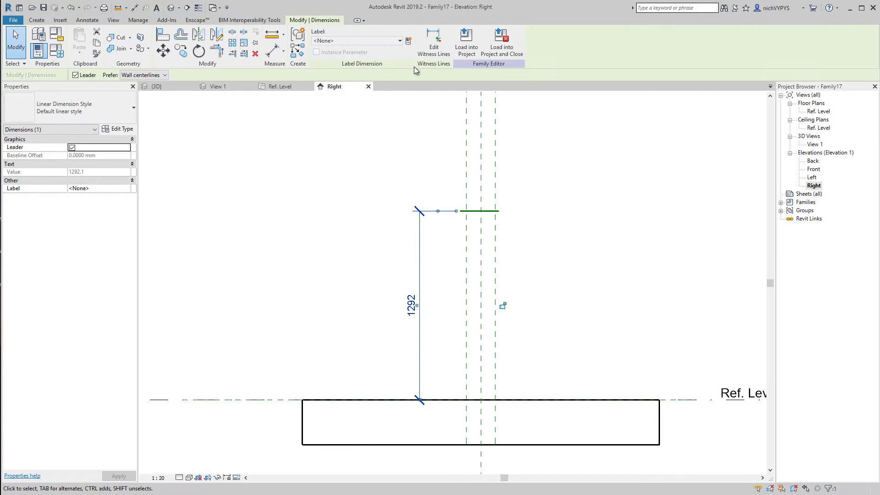
pyautogui.click(409, 41)
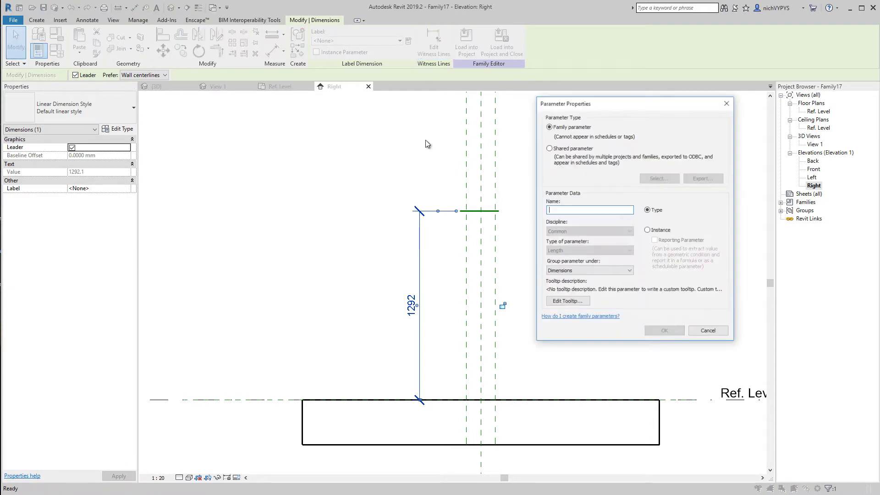
pyautogui.click(648, 230)
pyautogui.click(587, 212)
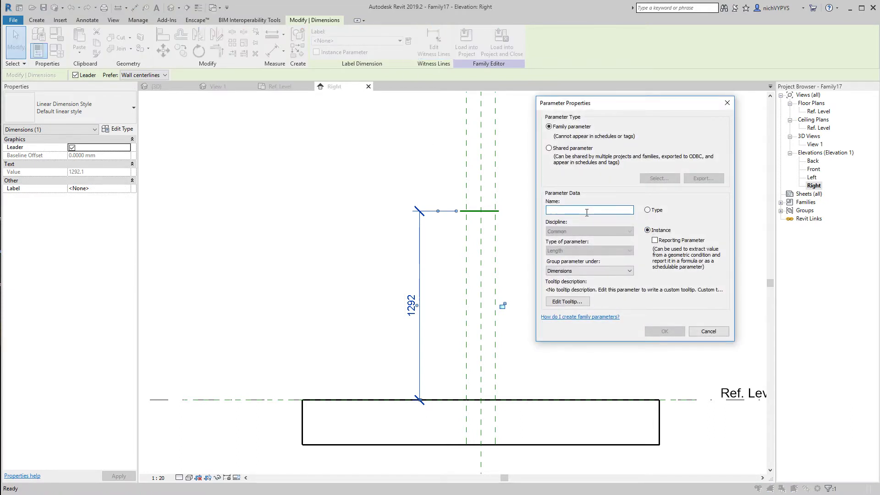
pyautogui.write('Height')
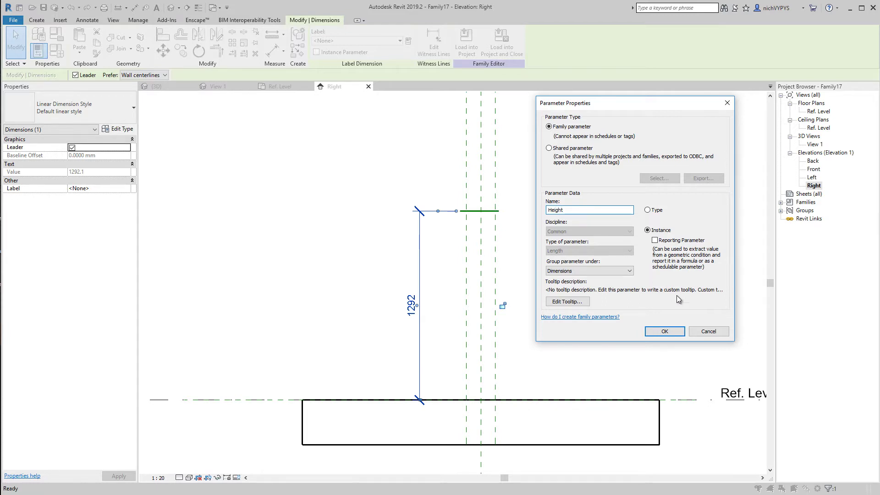
pyautogui.click(674, 332)
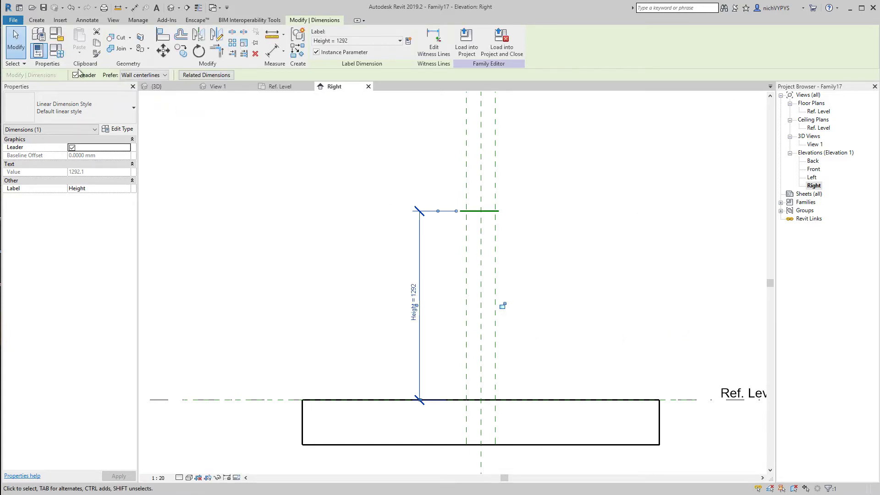
# Set the Height parameter's value to 500 in Family Types
pyautogui.click(56, 50)
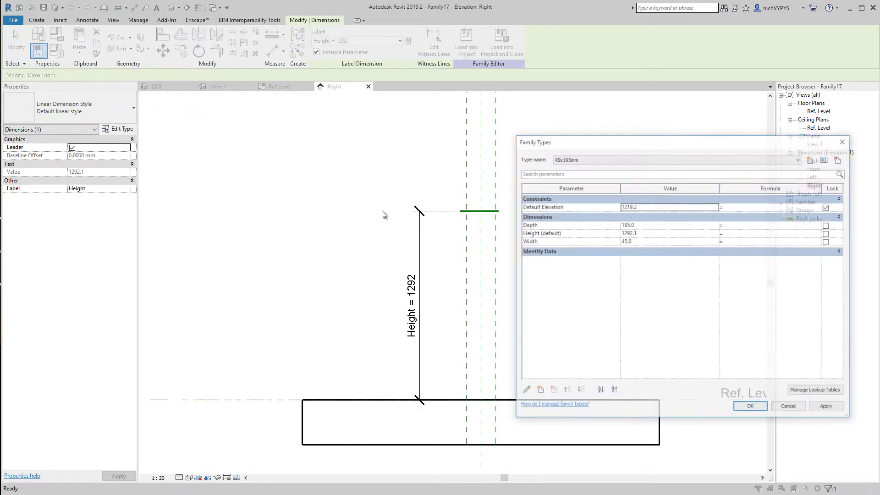
pyautogui.click(651, 234)
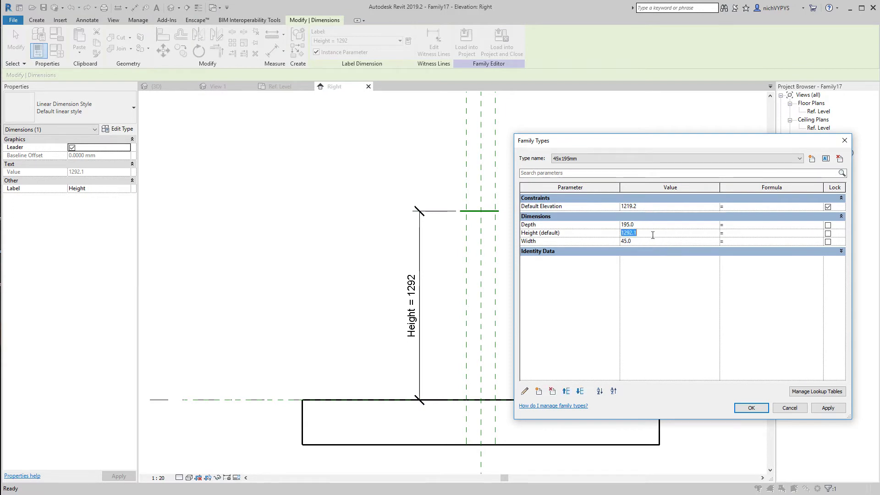
pyautogui.write('500')
pyautogui.click(751, 408)
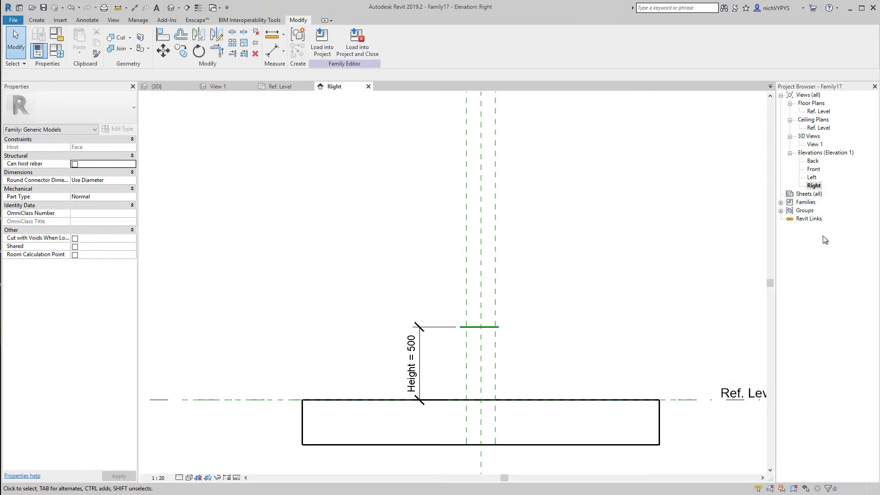
# In the Ref. Level plan, sketch an extrusion rectangle between reference plane intersections and lock its edges
pyautogui.doubleClick(816, 112)
pyautogui.scroll(3, 398, 256)
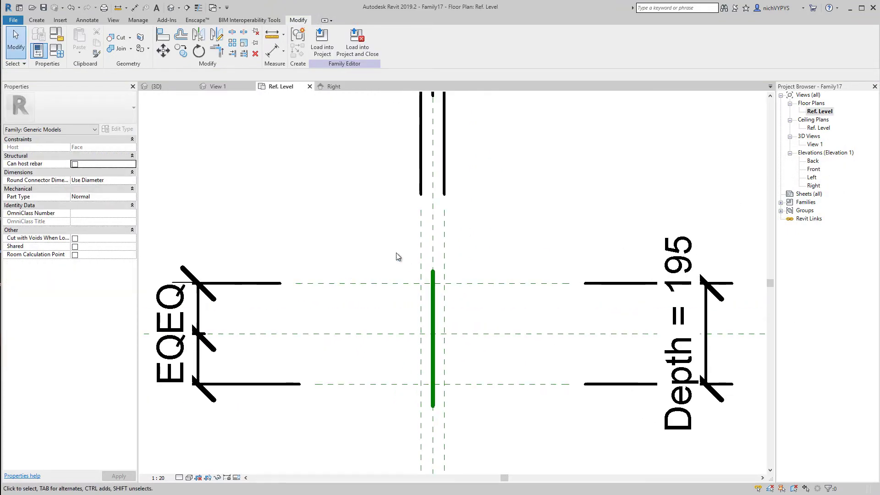
pyautogui.click(37, 20)
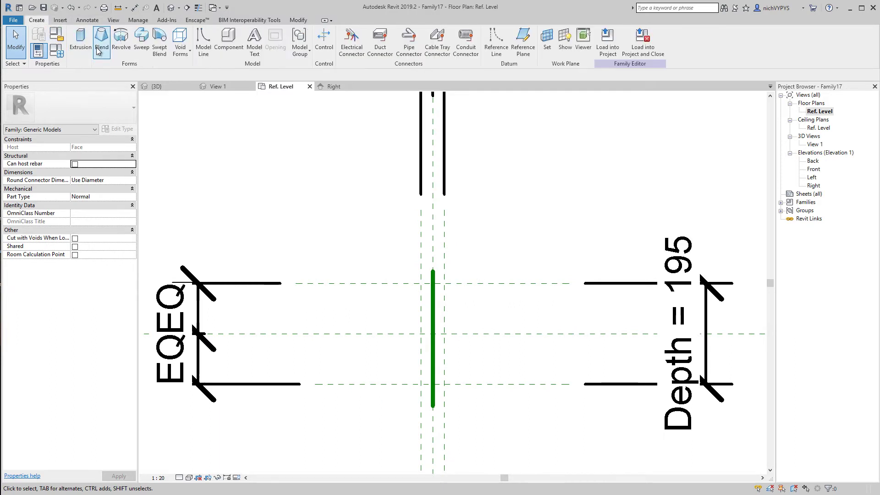
pyautogui.click(80, 40)
pyautogui.click(421, 385)
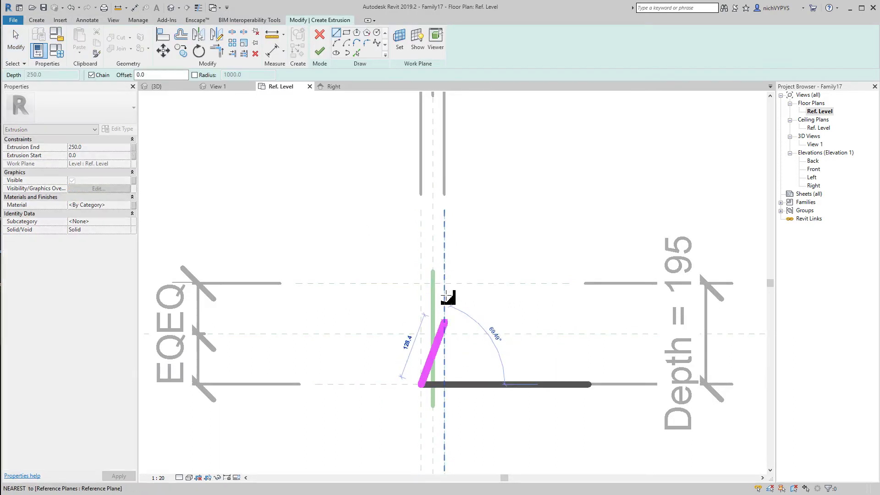
pyautogui.click(347, 35)
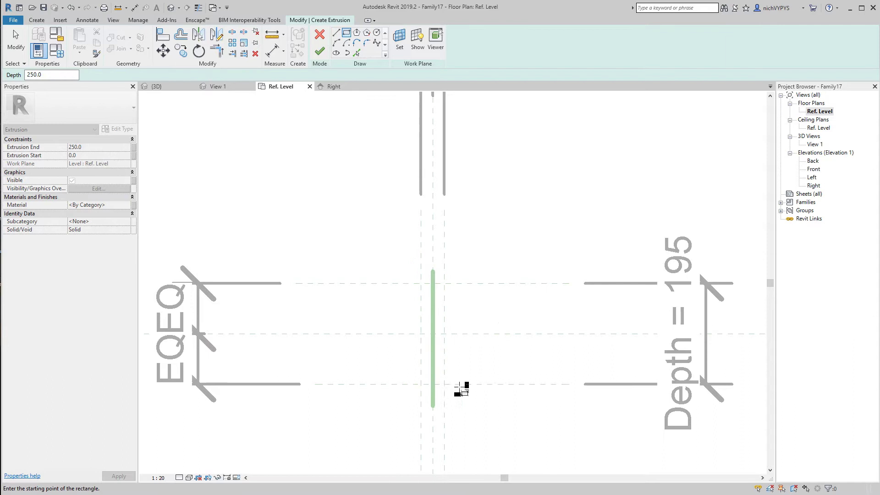
pyautogui.click(421, 385)
pyautogui.click(445, 283)
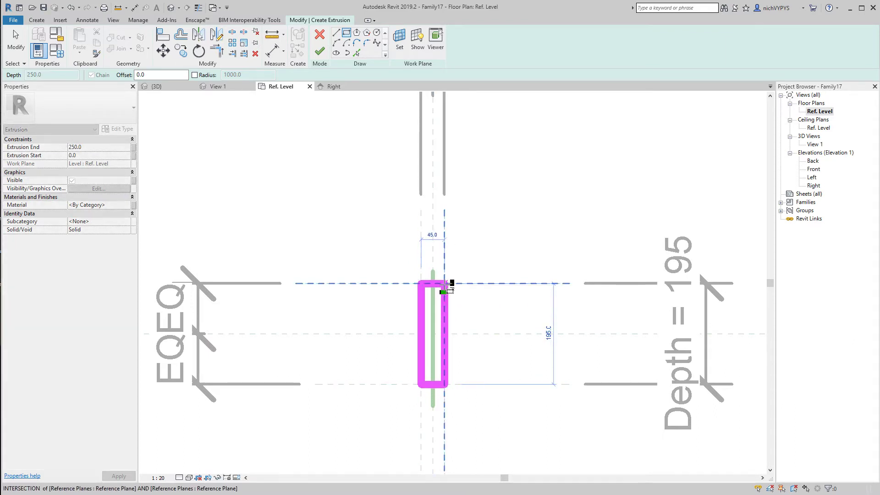
pyautogui.click(461, 358)
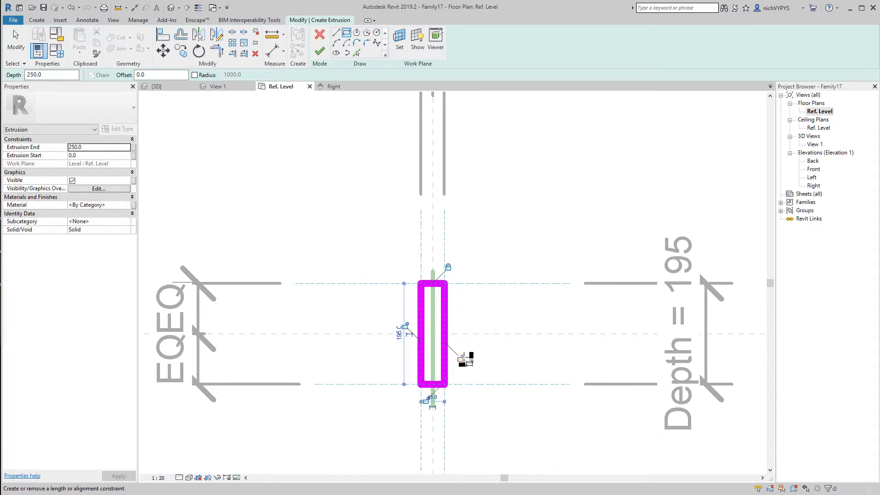
pyautogui.click(425, 401)
# Lock the last edge, finish the extrusion, and drag its top to the Height line in the Right elevation
pyautogui.click(405, 325)
pyautogui.click(326, 53)
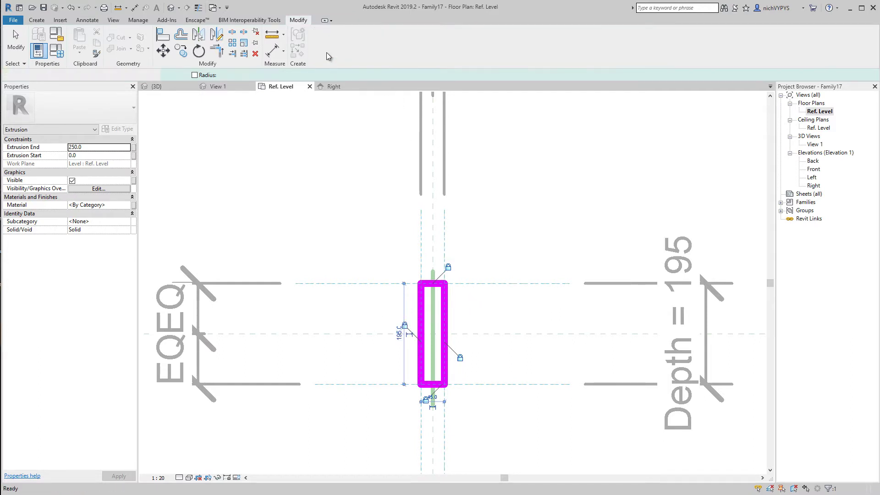
pyautogui.doubleClick(815, 169)
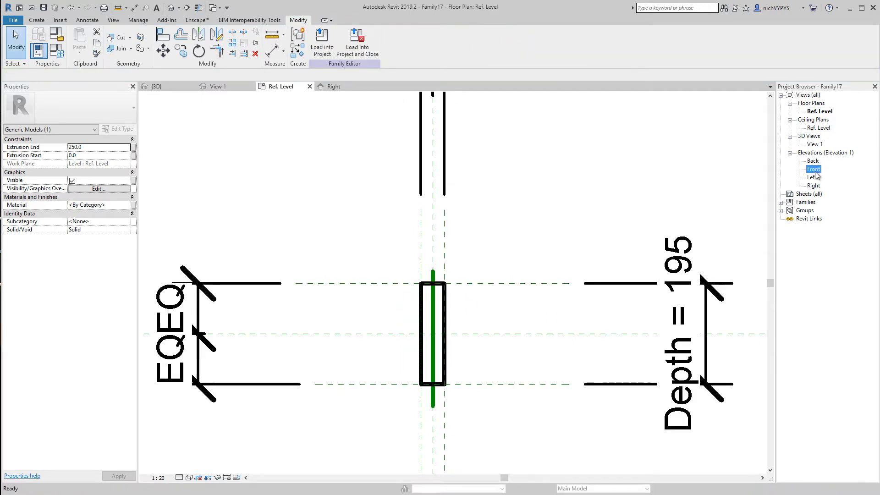
pyautogui.scroll(6, 440, 451)
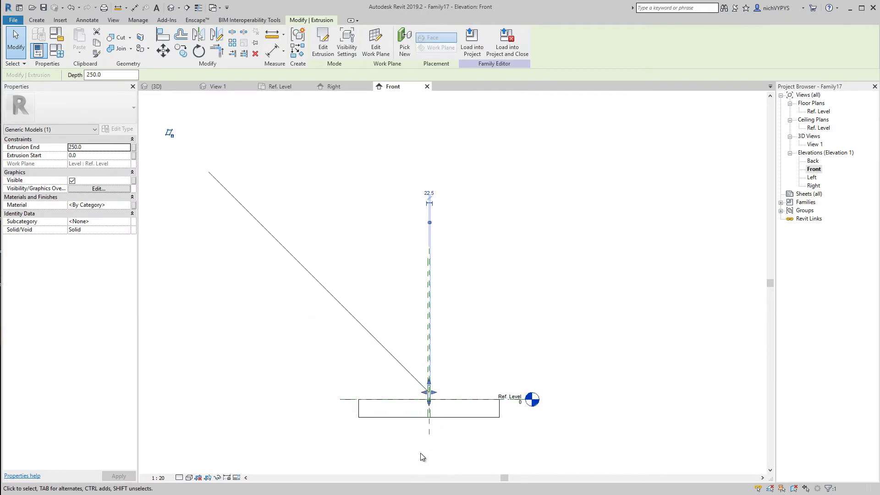
pyautogui.scroll(5, 447, 384)
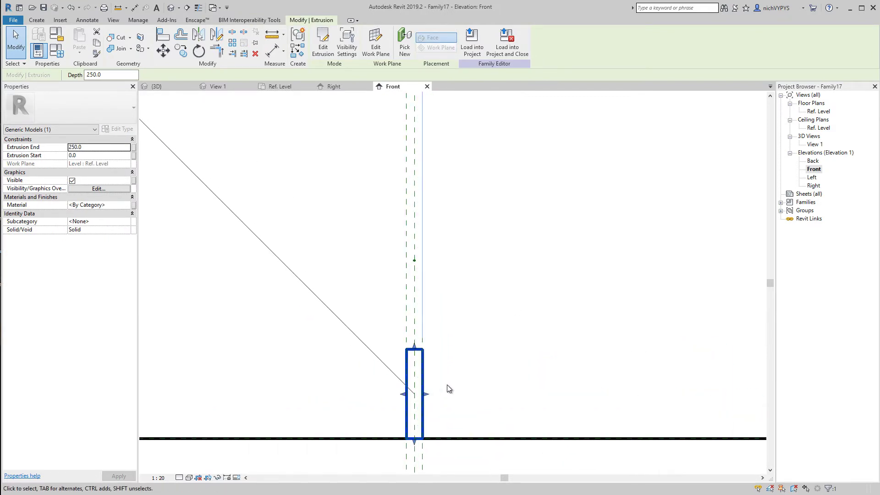
pyautogui.doubleClick(813, 185)
pyautogui.click(486, 365)
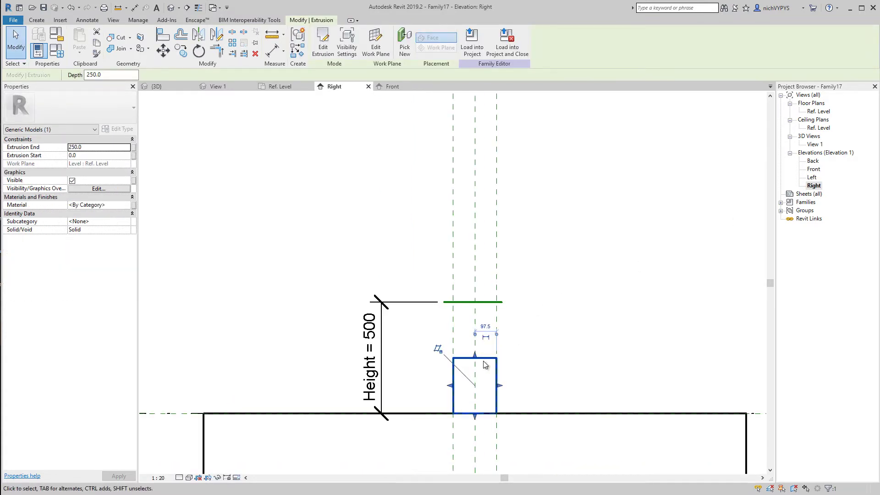
pyautogui.moveTo(475, 354); pyautogui.dragTo(488, 292)
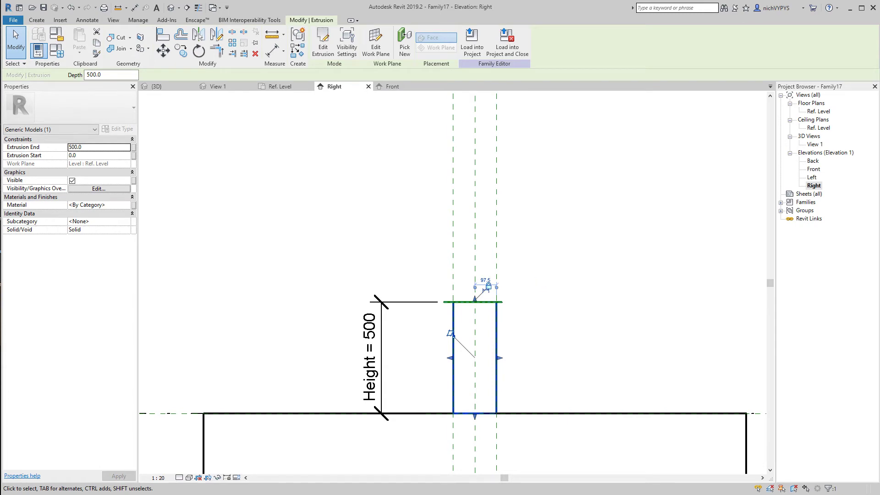
pyautogui.click(44, 7)
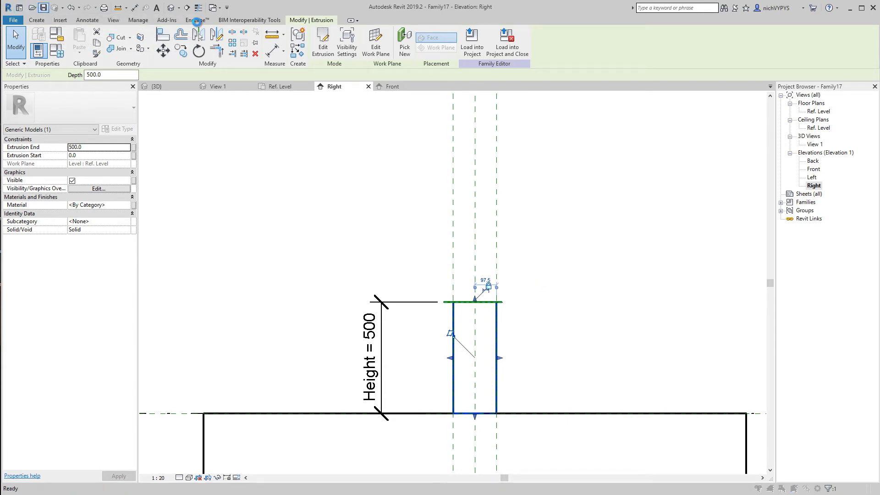
# Save the family as 245 Vert wooden column.rfa, overwriting the existing file
pyautogui.click(533, 237)
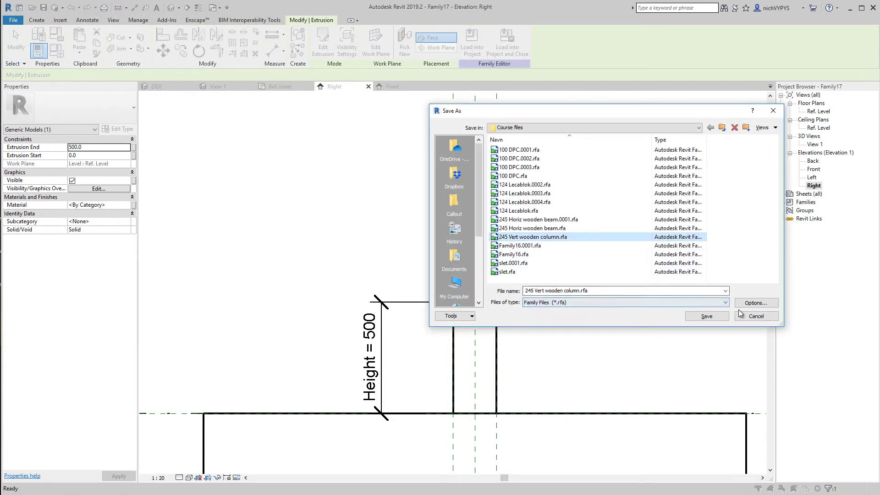
pyautogui.click(706, 316)
pyautogui.click(590, 248)
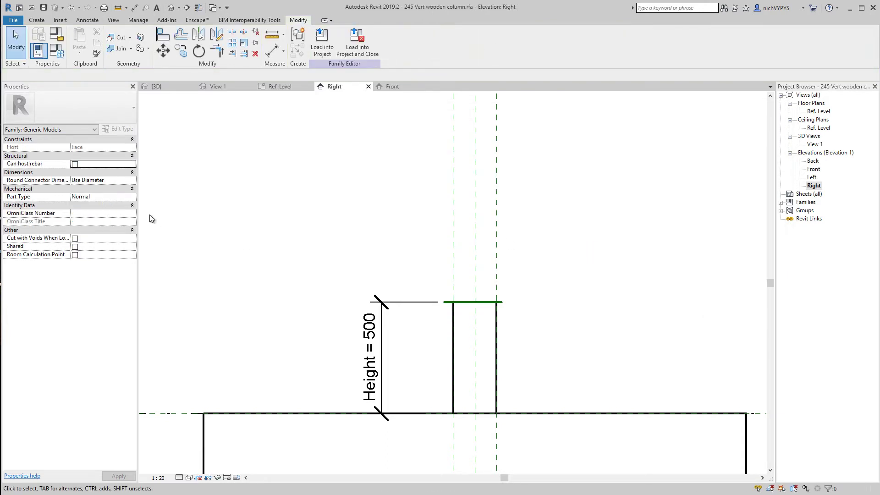
pyautogui.click(456, 331)
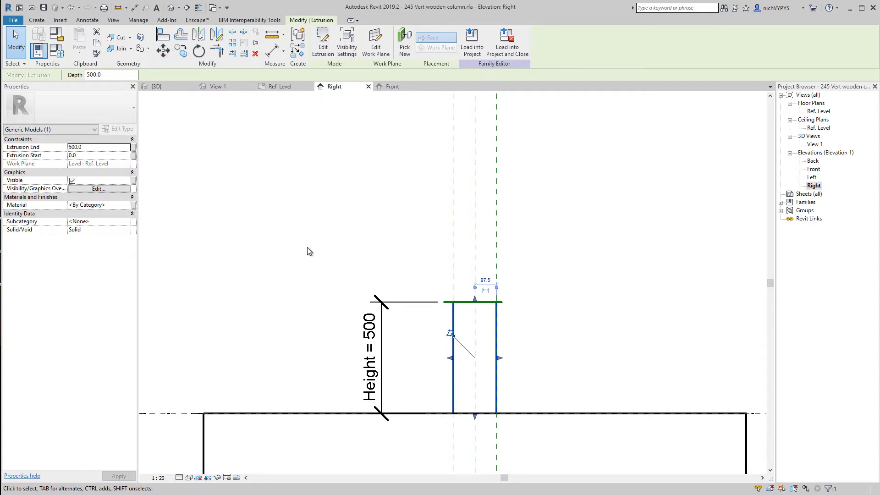
# Open the beam on the wall for family editing from the project's 3D view, then return to the column family
pyautogui.click(176, 89)
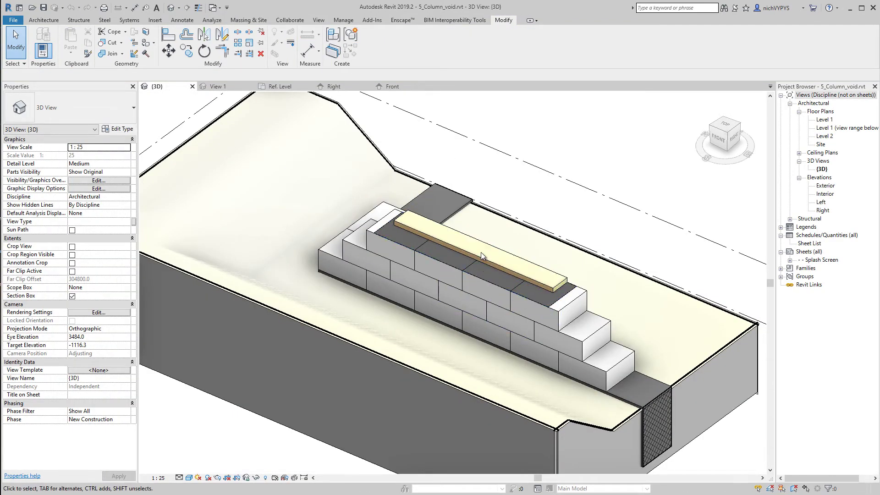
pyautogui.click(527, 275)
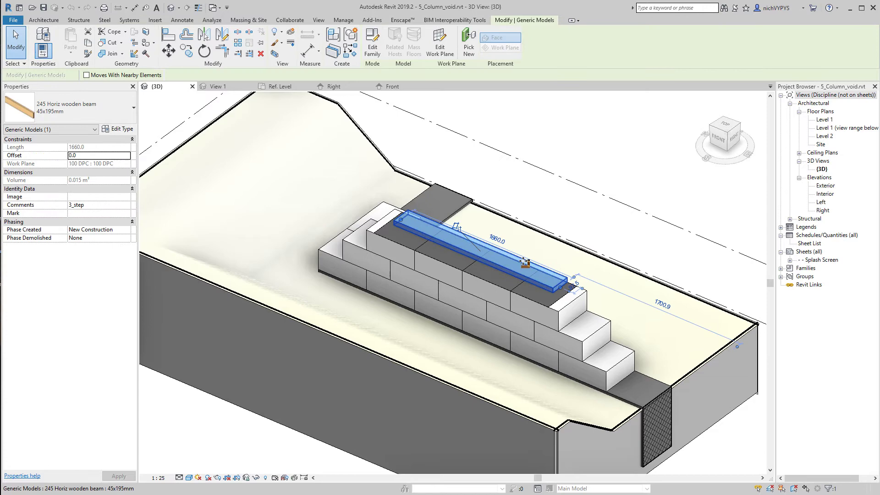
pyautogui.click(372, 51)
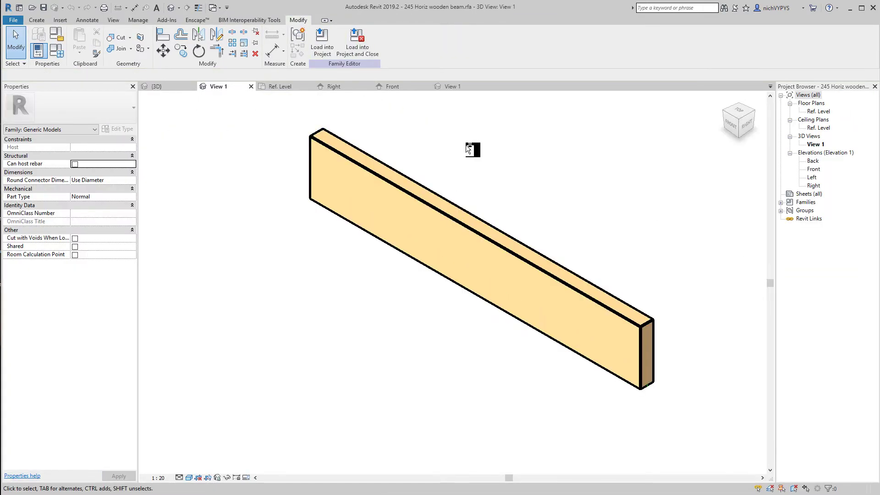
pyautogui.hotkey('ctrl', 'Tab')
pyautogui.hotkey('ctrl', 'Tab')
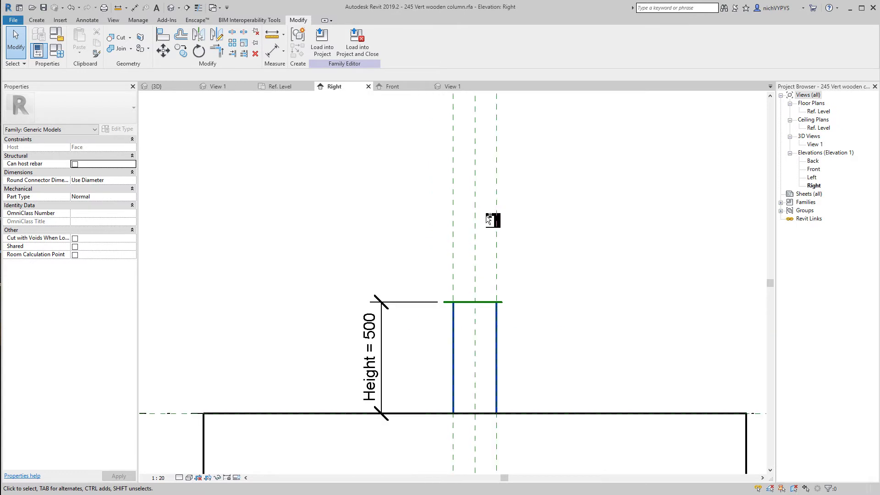
pyautogui.hotkey('ctrl', 'Tab')
pyautogui.hotkey('ctrl', 'Tab')
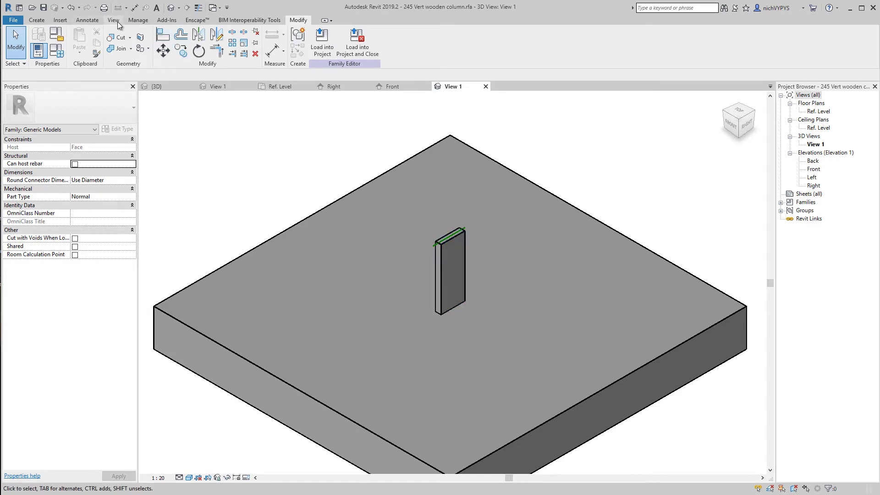
# Transfer only Materials from 245 Horiz wooden beam.rfa, adding new ones only
pyautogui.click(138, 21)
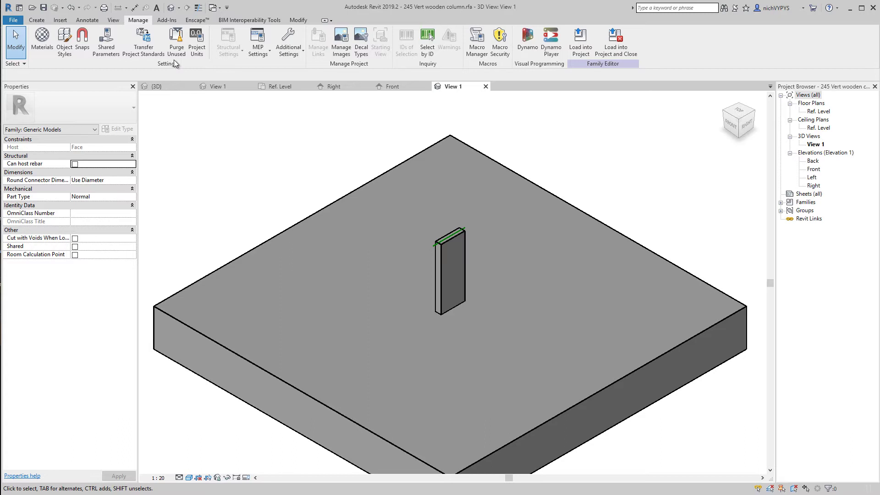
pyautogui.click(144, 39)
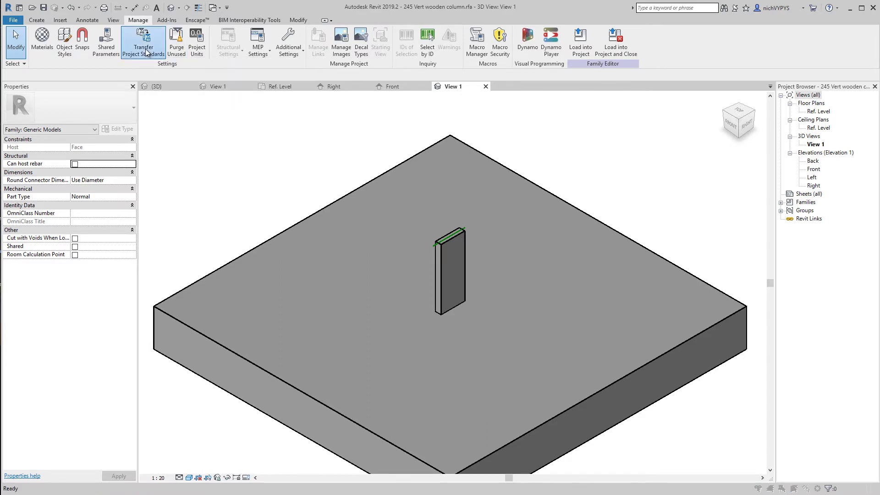
pyautogui.click(456, 184)
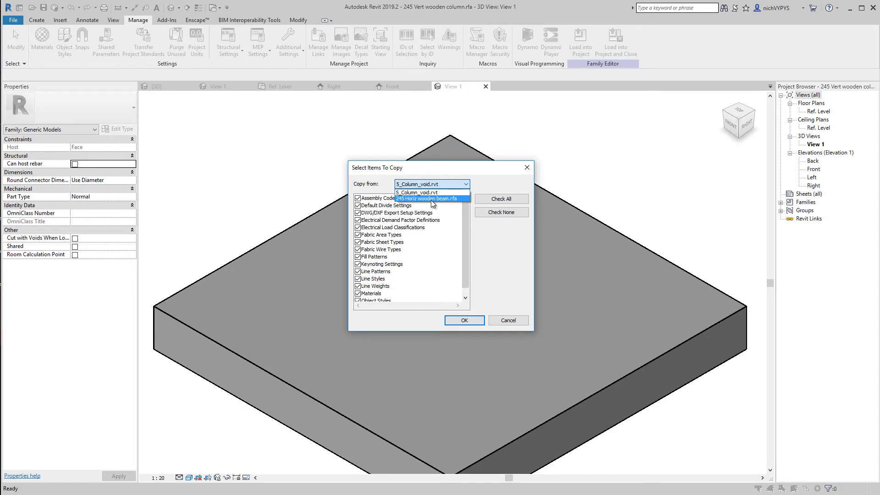
pyautogui.click(430, 199)
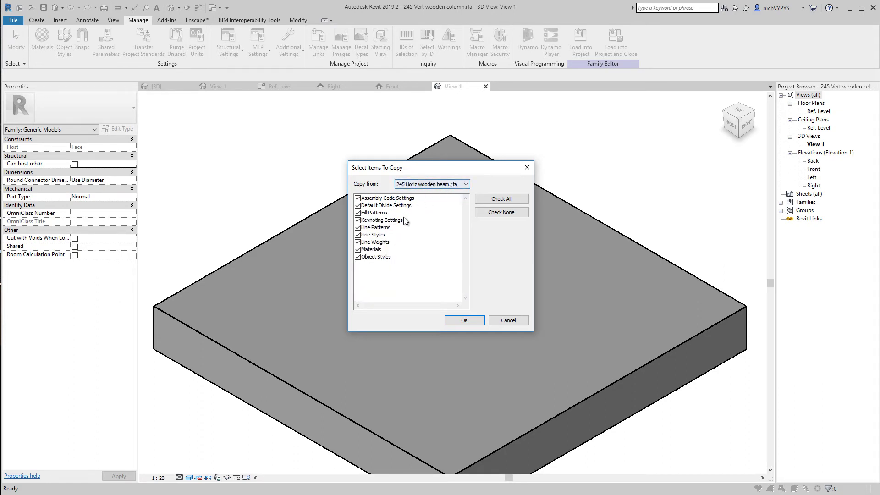
pyautogui.click(501, 213)
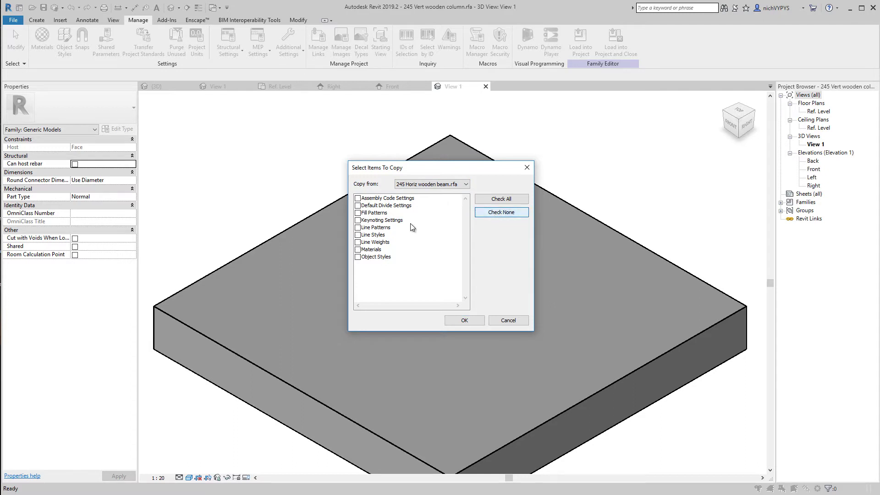
pyautogui.click(358, 250)
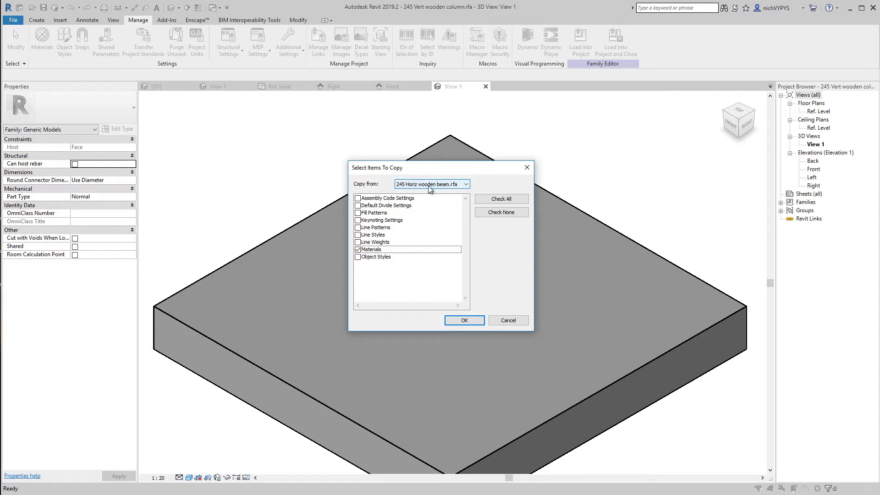
pyautogui.click(449, 318)
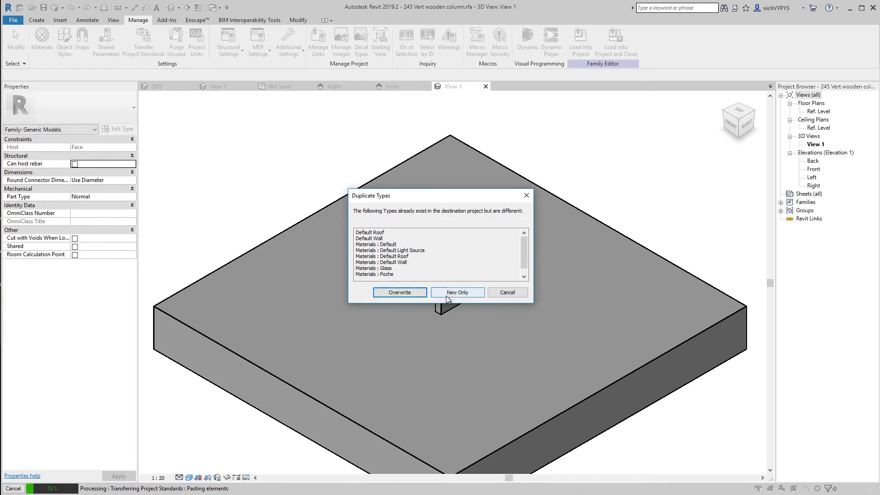
pyautogui.click(450, 293)
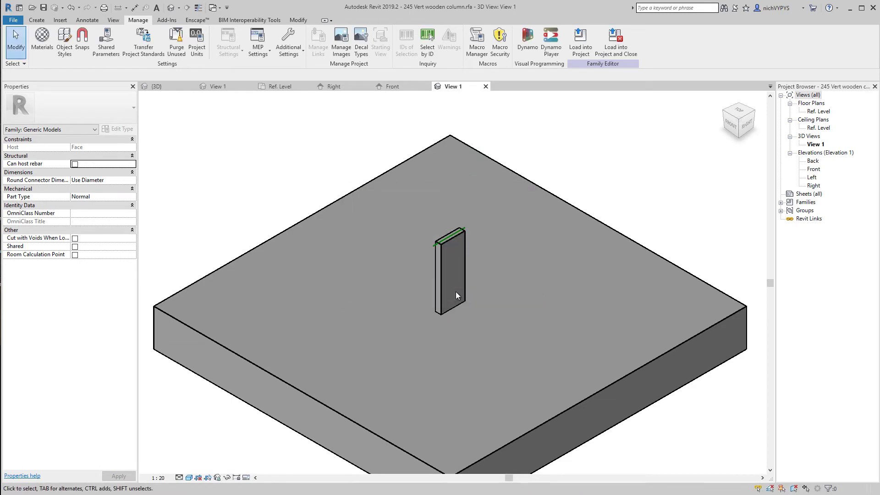
# Assign the Pine material to the column extrusion so it shows wood-coloured
pyautogui.click(442, 276)
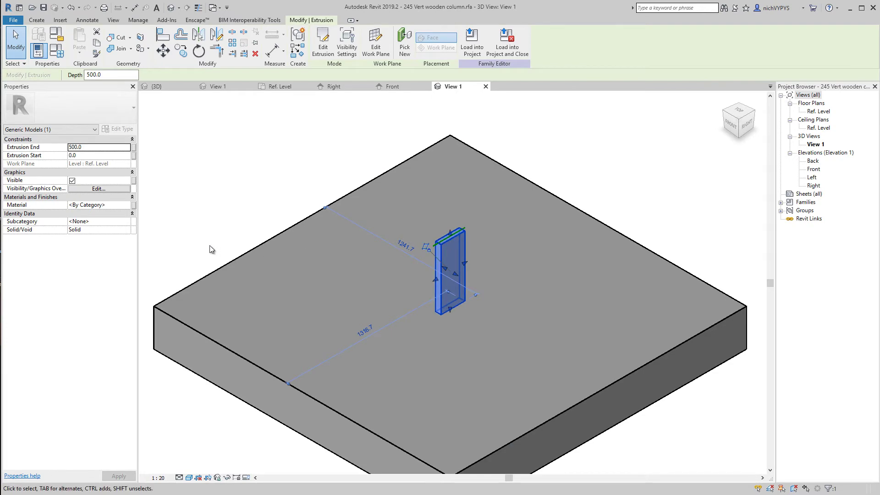
pyautogui.click(124, 205)
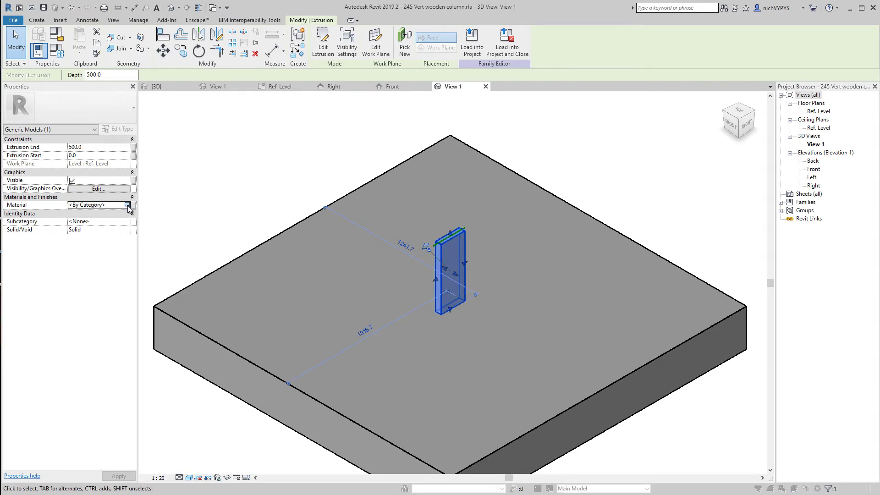
pyautogui.click(133, 205)
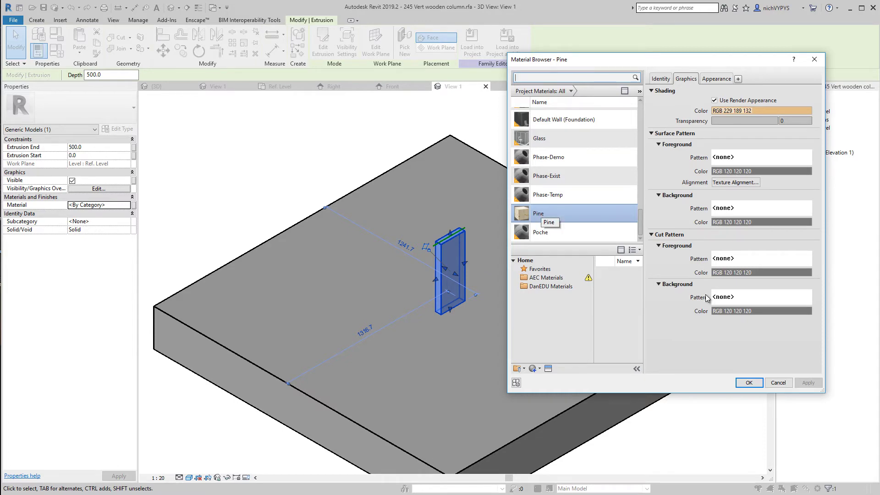
pyautogui.click(748, 383)
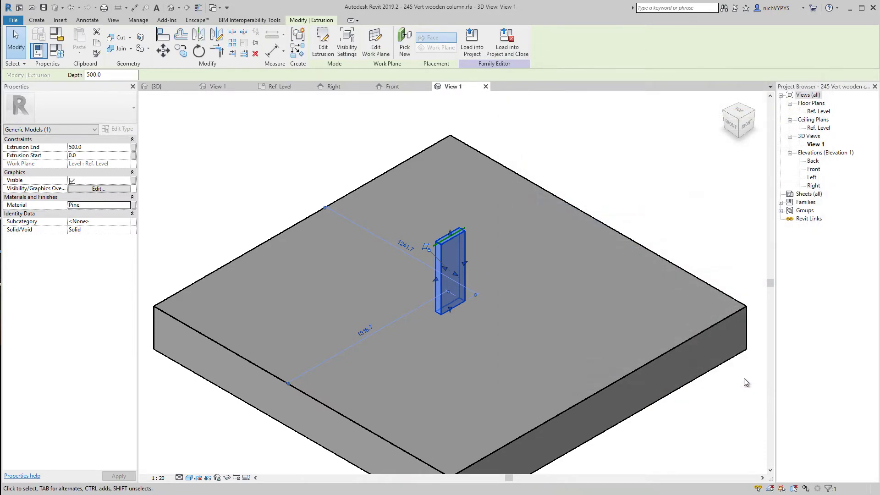
pyautogui.click(310, 144)
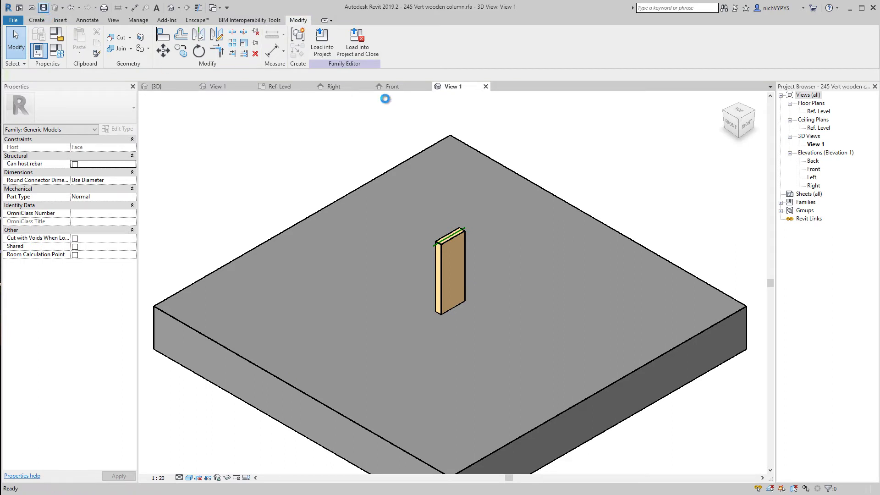
# Load the column family into 5_Column_void.rvt and place columns on the wooden board
pyautogui.click(323, 46)
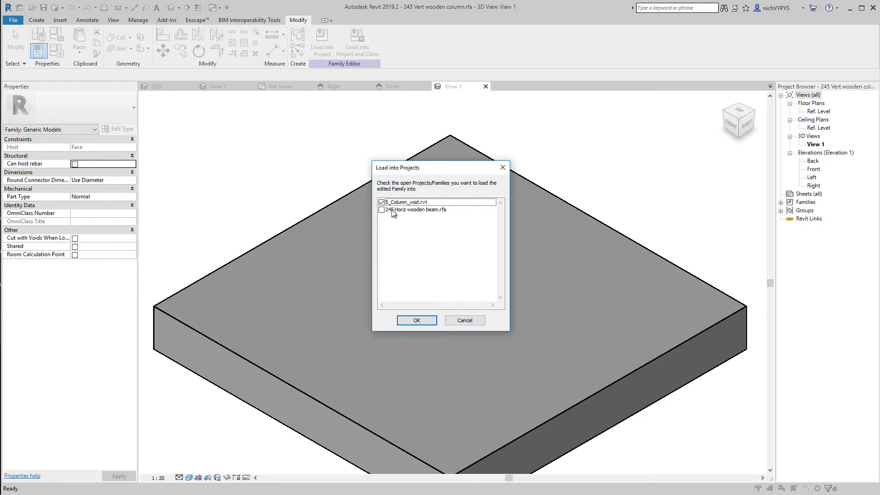
pyautogui.click(417, 320)
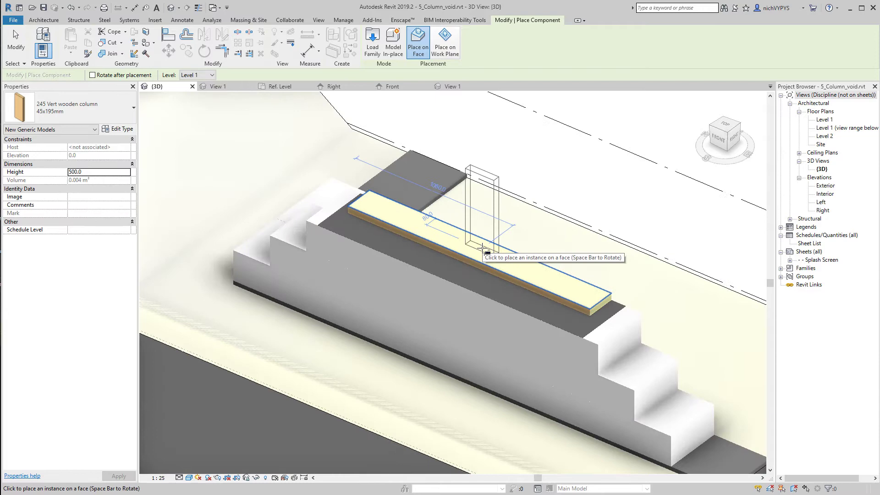
pyautogui.scroll(2, 484, 249)
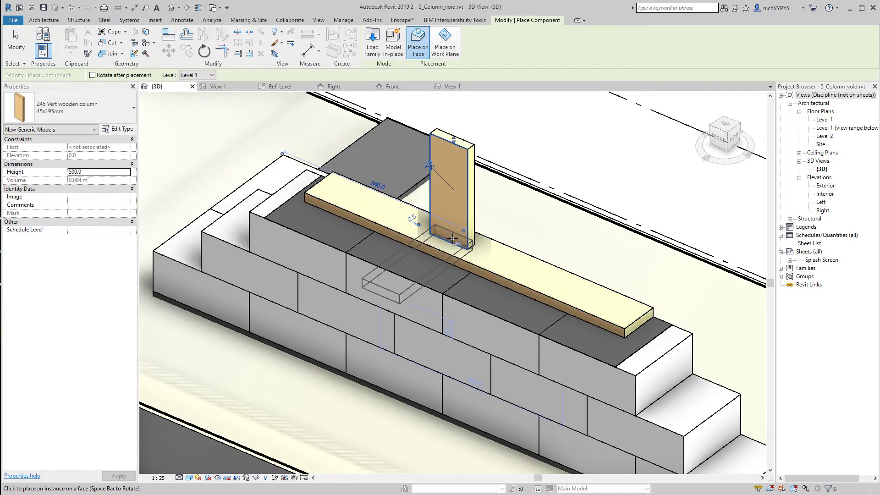
pyautogui.click(453, 239)
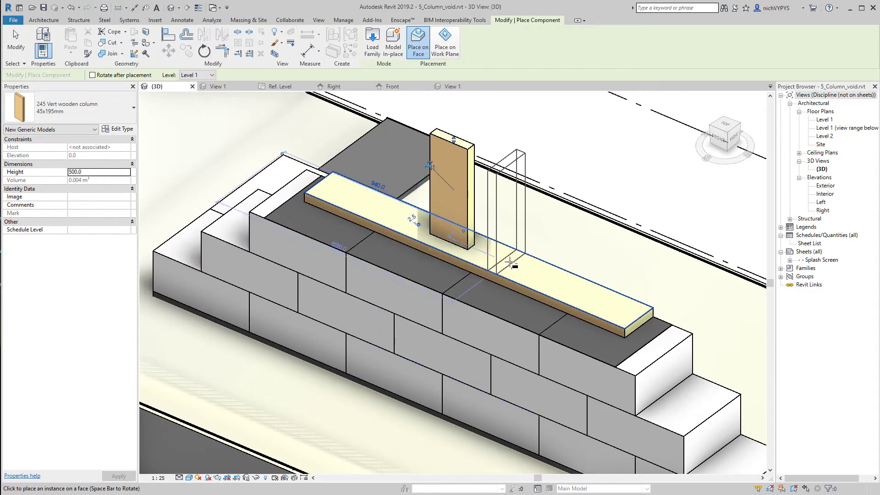
pyautogui.click(512, 263)
pyautogui.press('Escape')
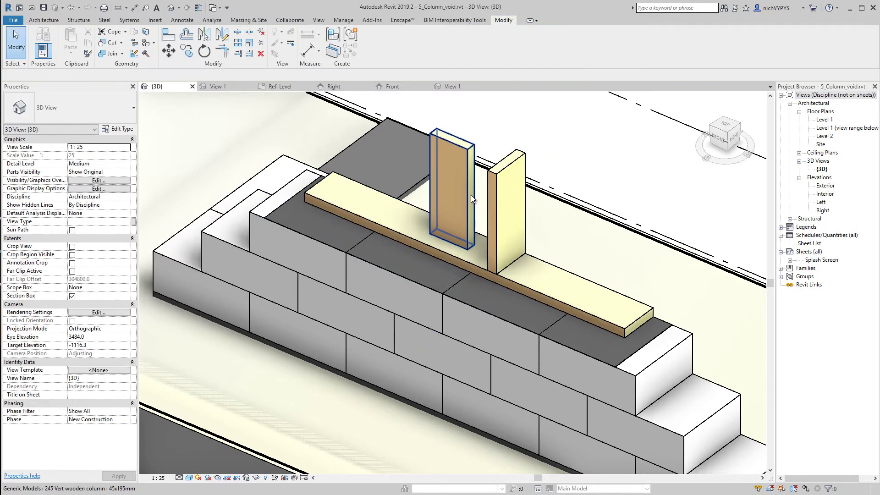
# Delete the extra column and stretch the remaining column's top to height 462.6
pyautogui.click(472, 195)
pyautogui.press('Delete')
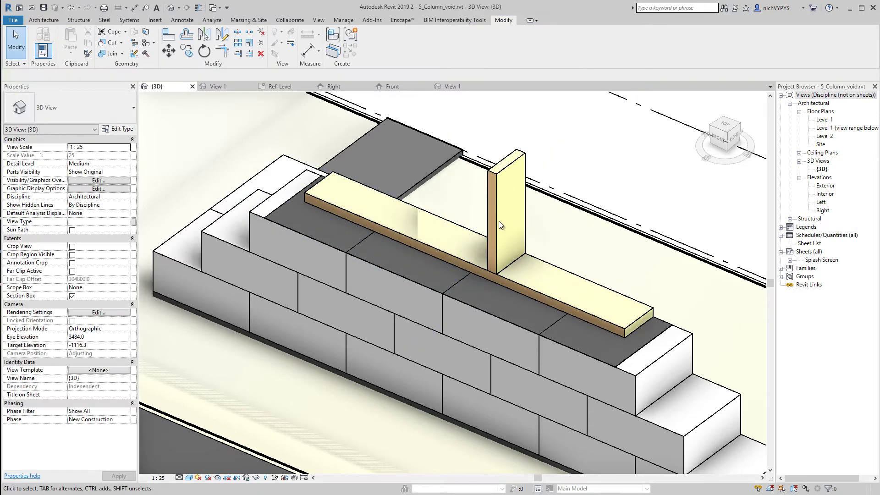
pyautogui.click(526, 231)
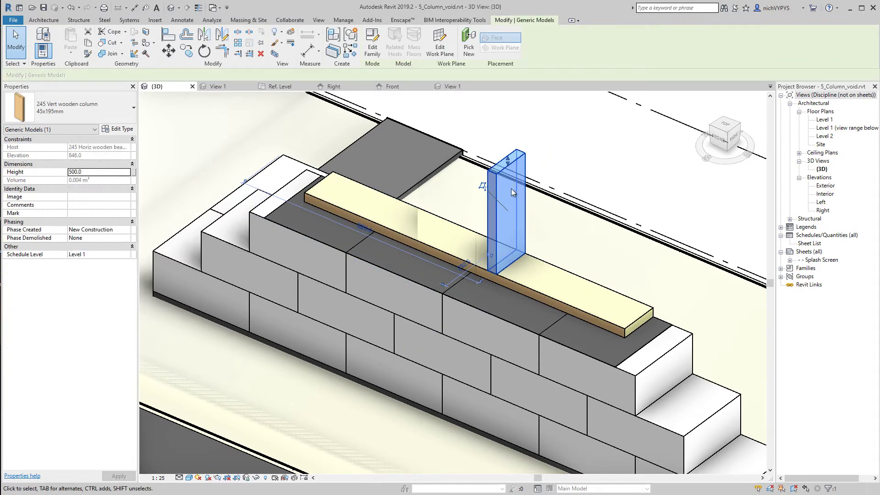
pyautogui.moveTo(509, 163)
pyautogui.mouseDown()
pyautogui.moveTo(507, 136)
pyautogui.moveTo(508, 169)
pyautogui.mouseUp()
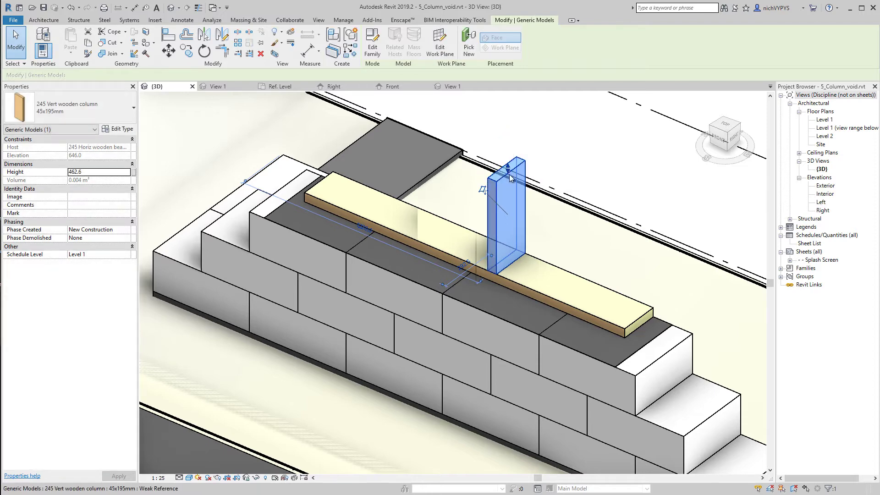
# In the Level 1 plan, align the column to the left end of the beam
pyautogui.doubleClick(825, 119)
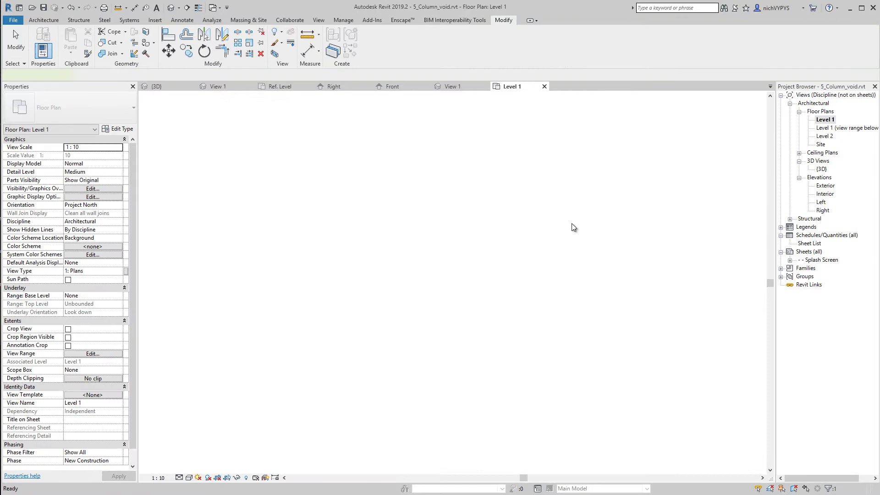
pyautogui.scroll(5, 413, 287)
pyautogui.press('Escape')
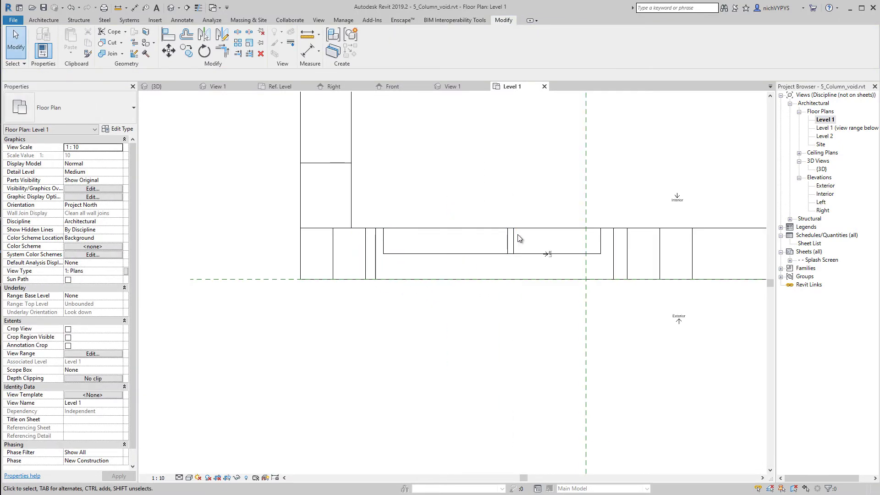
pyautogui.click(513, 237)
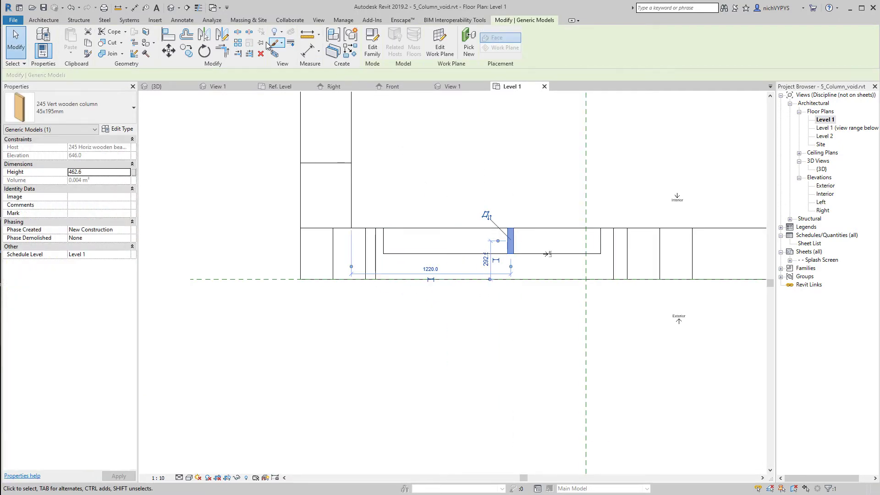
pyautogui.click(168, 33)
pyautogui.click(391, 238)
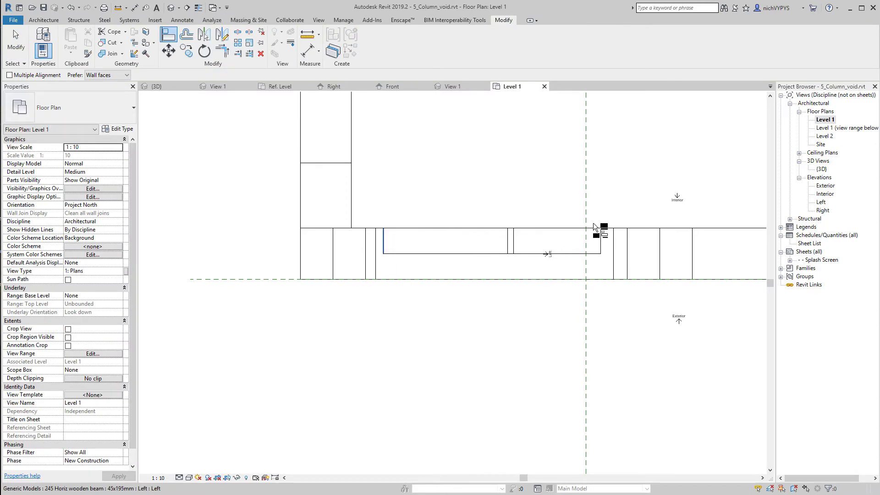
pyautogui.click(514, 250)
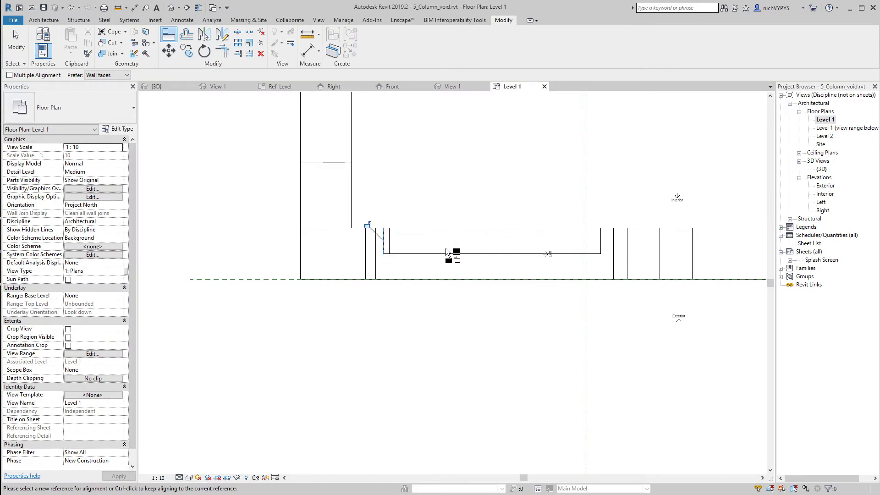
pyautogui.press('Escape')
pyautogui.press('Escape')
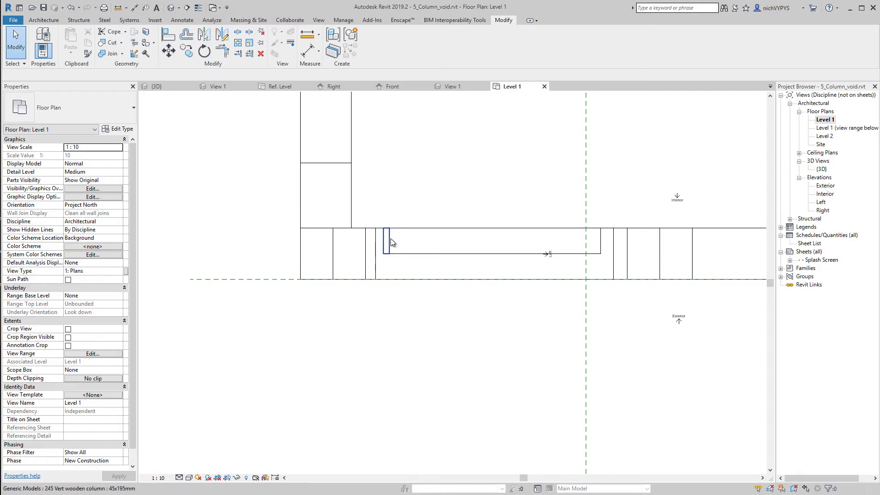
# Copy the column twice along the sill, the first 600 along, and view them in 3D
pyautogui.click(388, 239)
pyautogui.click(187, 51)
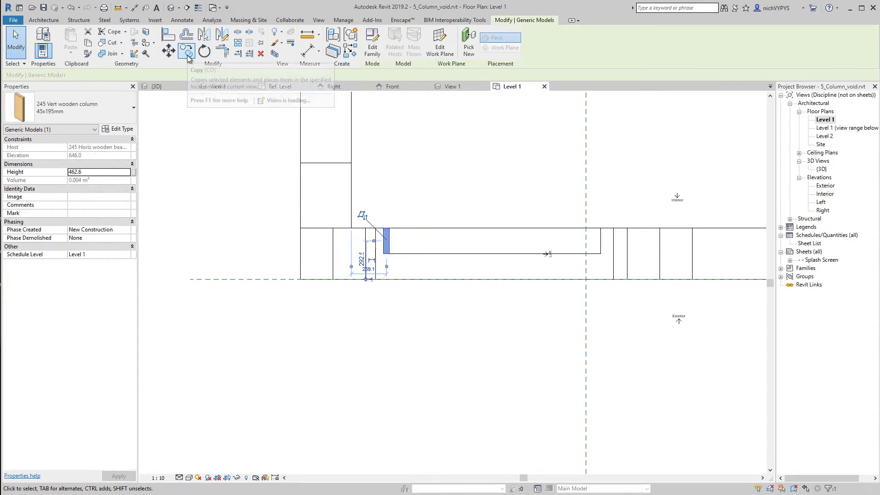
pyautogui.click(391, 180)
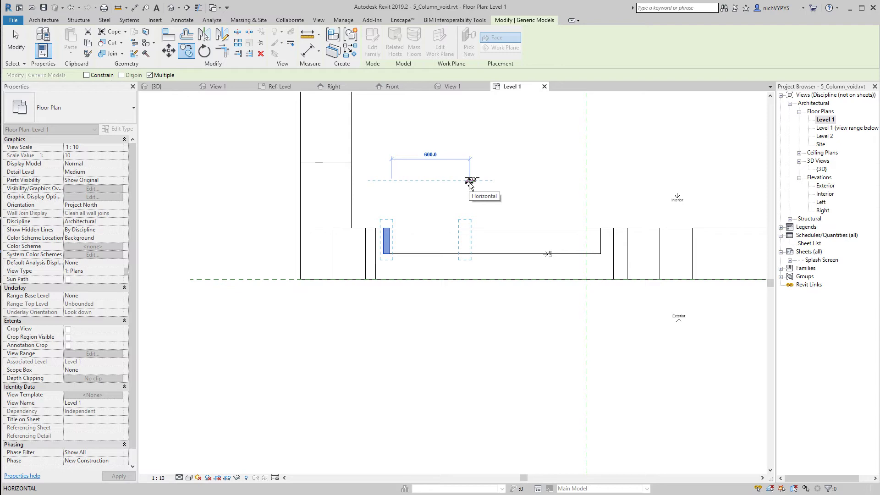
pyautogui.click(470, 181)
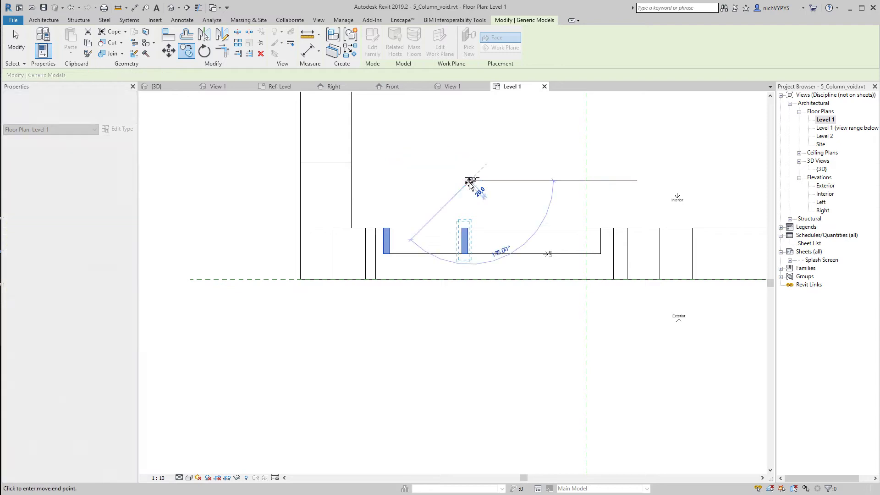
pyautogui.click(548, 180)
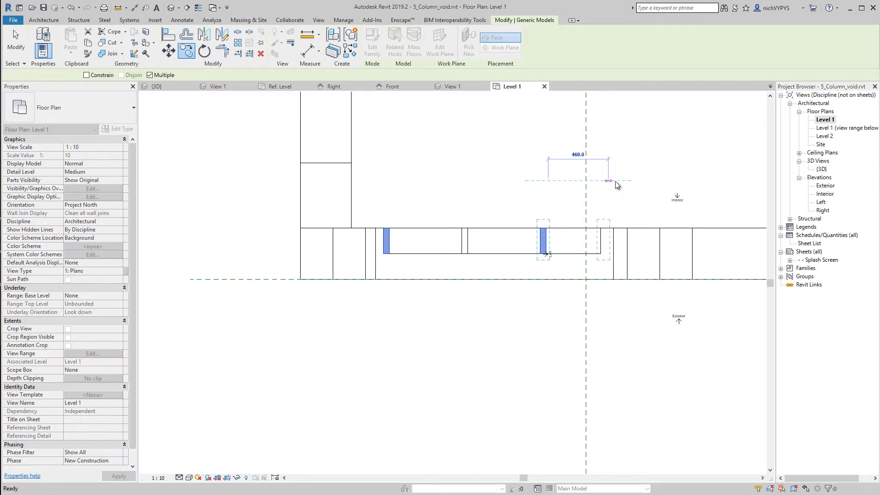
pyautogui.press('Escape')
pyautogui.press('Escape')
pyautogui.hotkey('ctrl', 'Tab')
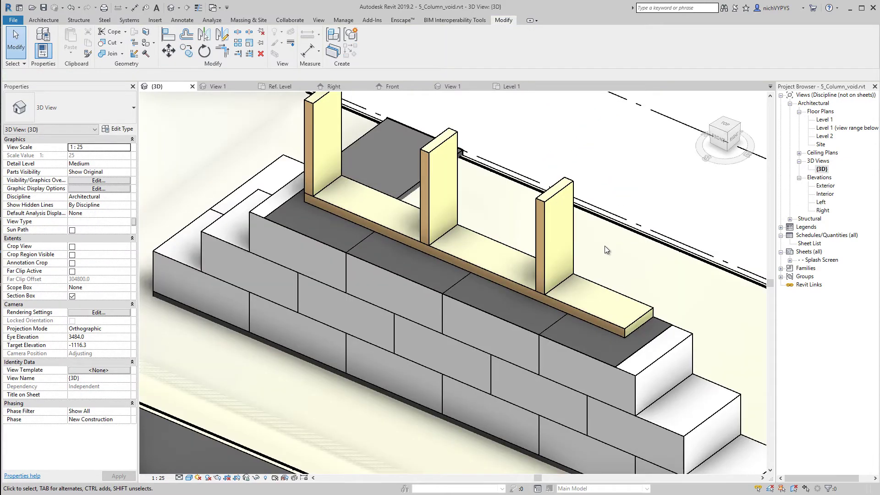
pyautogui.scroll(2, 598, 257)
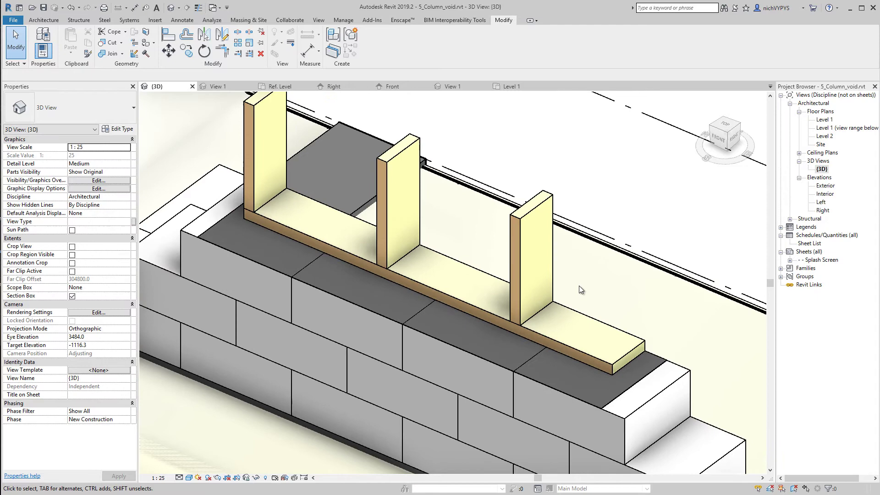
pyautogui.scroll(-2, 575, 285)
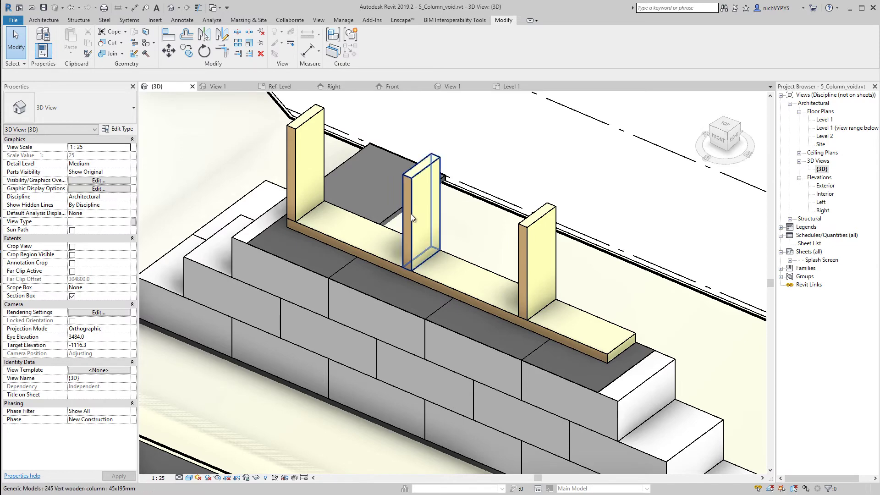
# Open the wooden column family and save it as '245 Vert wooden column with cut'
pyautogui.doubleClick(527, 249)
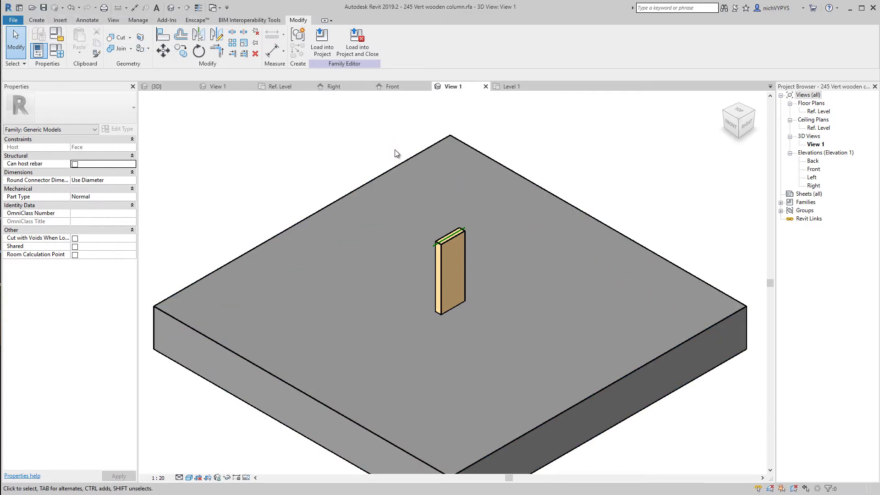
pyautogui.click(20, 21)
pyautogui.moveTo(64, 128)
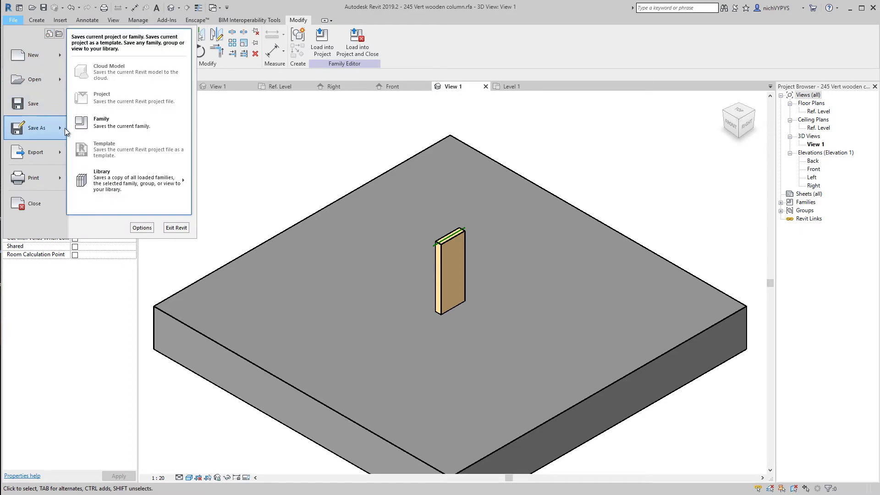
pyautogui.click(112, 122)
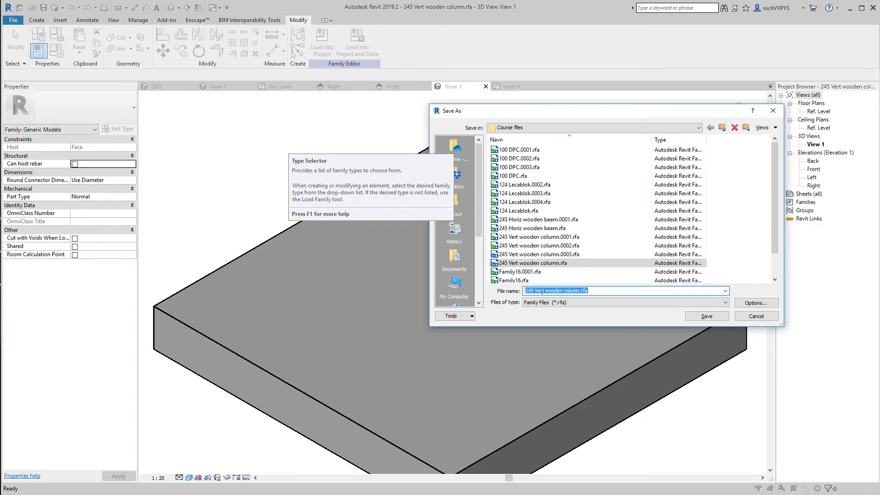
pyautogui.click(581, 291)
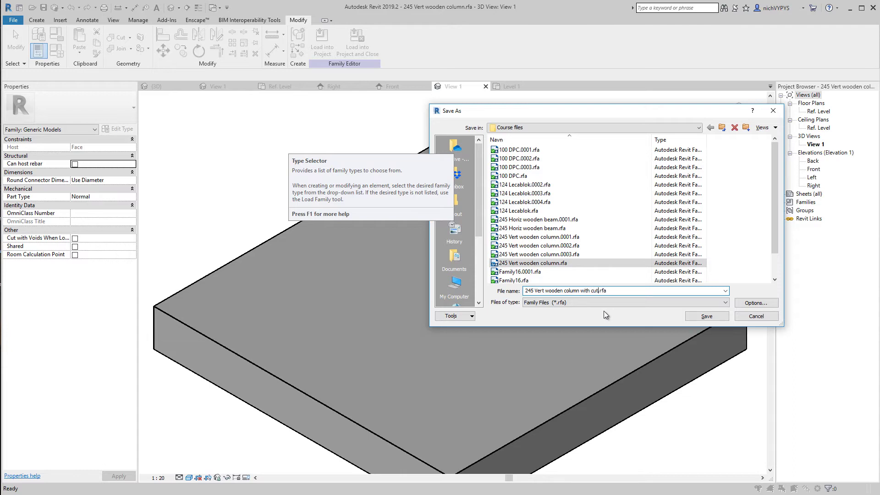
pyautogui.click(707, 317)
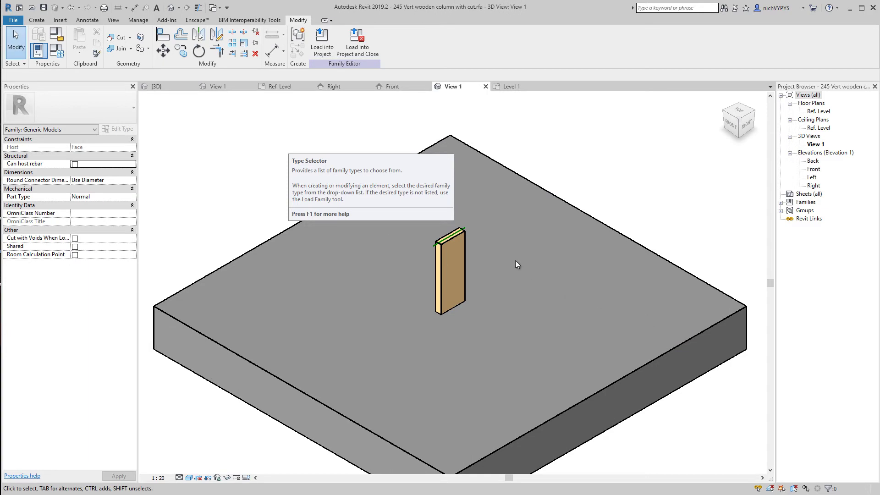
pyautogui.click(39, 20)
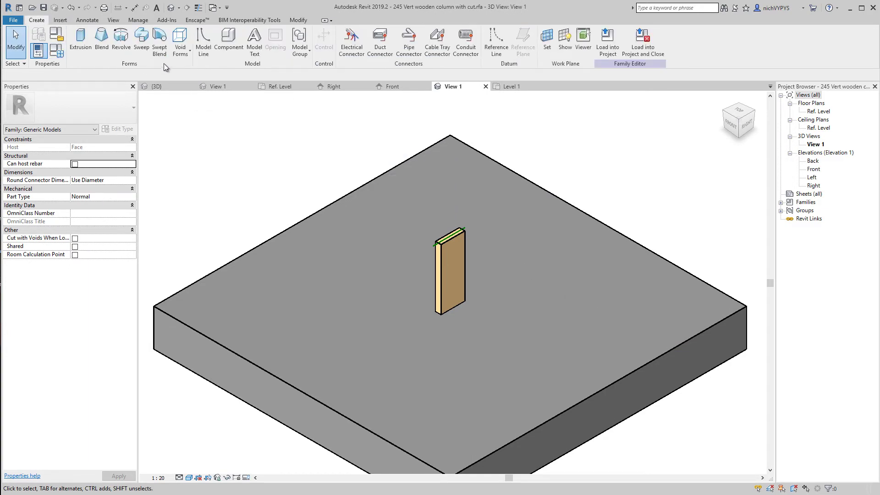
pyautogui.click(187, 54)
# Start a void extrusion in the Right elevation and sketch a 45 × 160 rectangle at the column's left edge
pyautogui.doubleClick(815, 186)
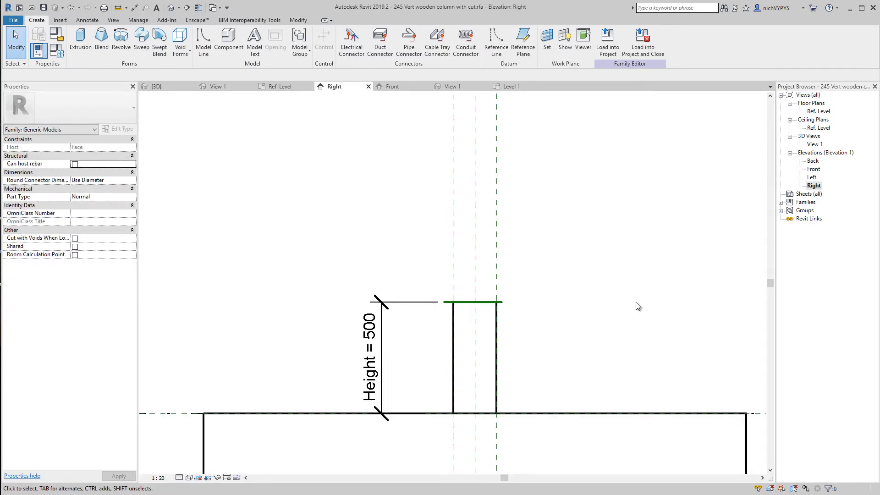
pyautogui.scroll(3, 533, 345)
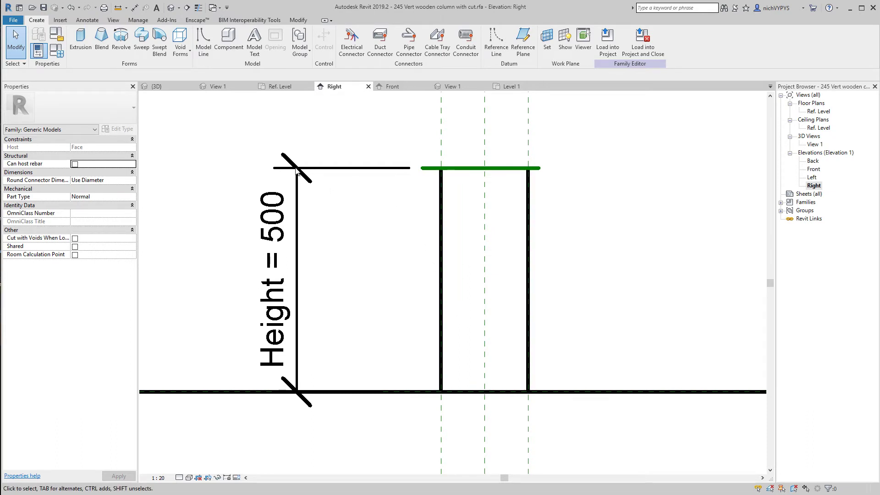
pyautogui.click(184, 54)
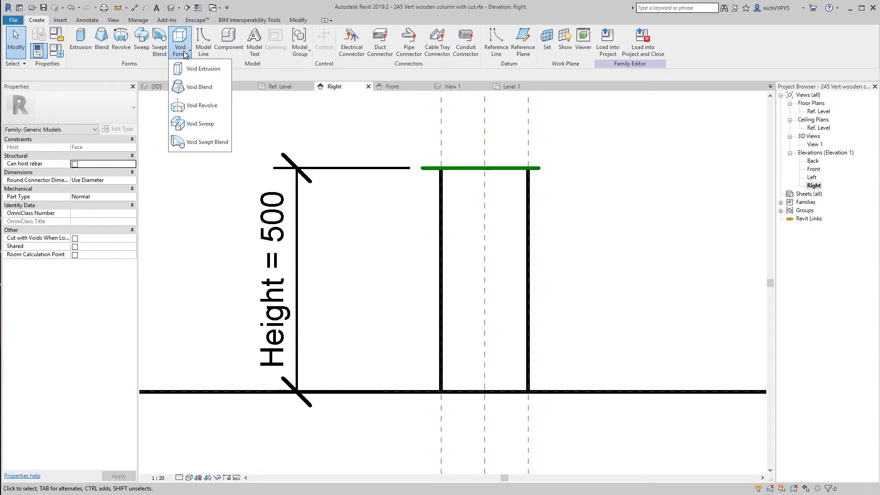
pyautogui.click(202, 69)
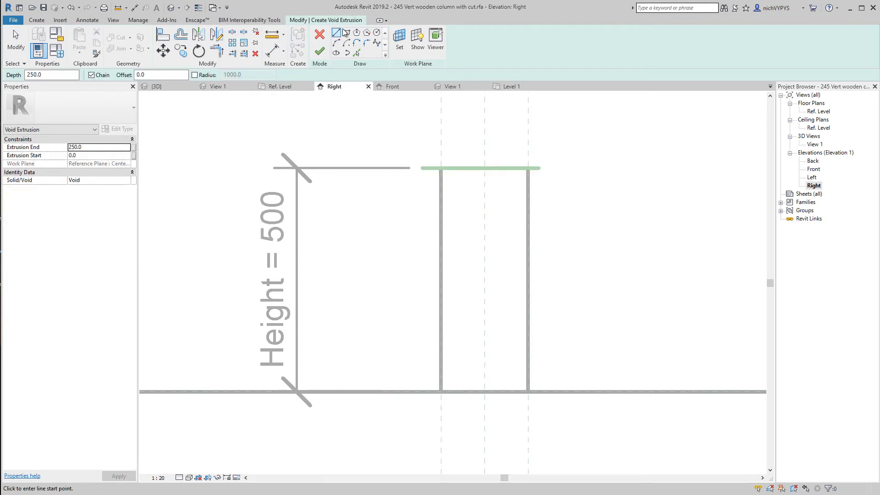
pyautogui.click(346, 32)
pyautogui.click(440, 225)
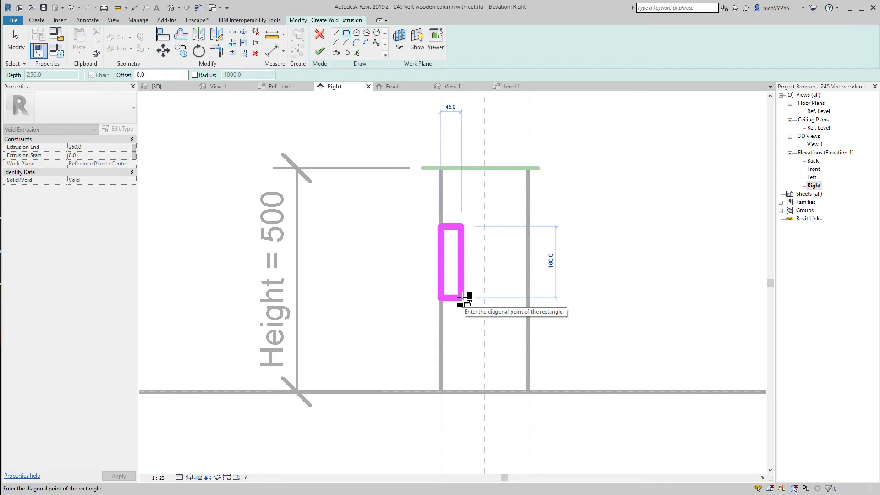
pyautogui.click(462, 299)
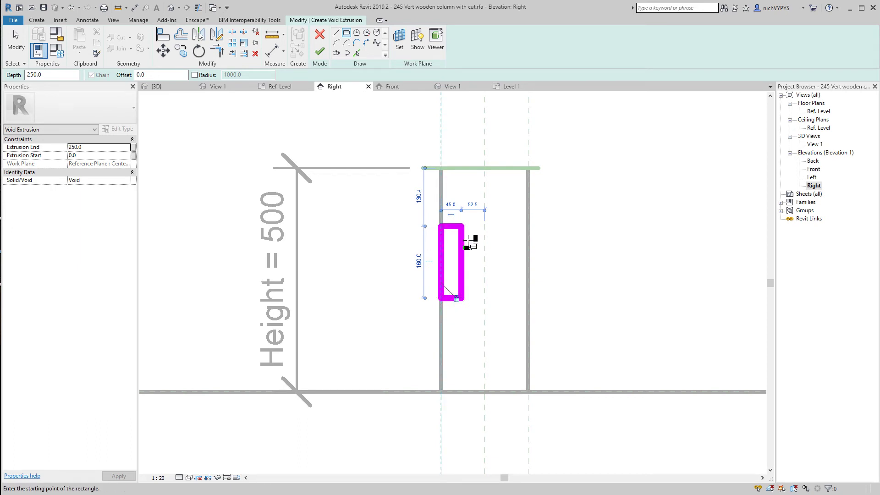
# Change the void rectangle's 160 height dimension to 195
pyautogui.scroll(3, 466, 243)
pyautogui.press('Escape')
pyautogui.press('Escape')
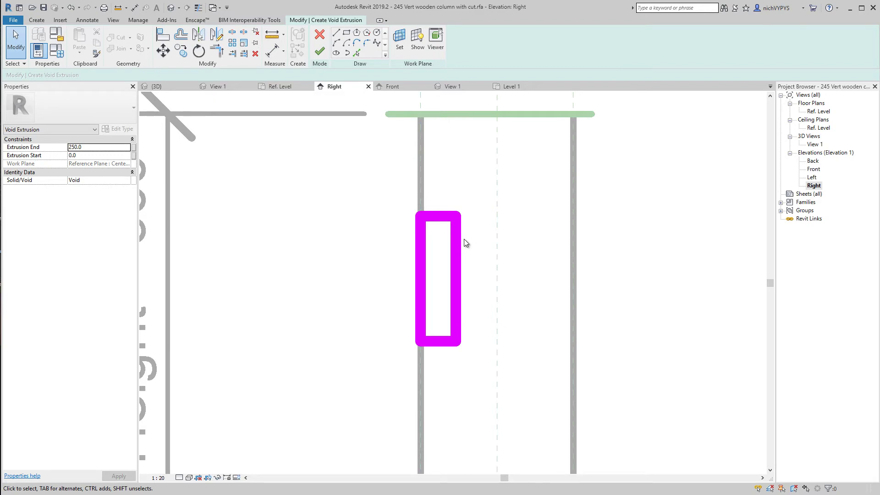
pyautogui.scroll(-1, 464, 243)
pyautogui.click(457, 254)
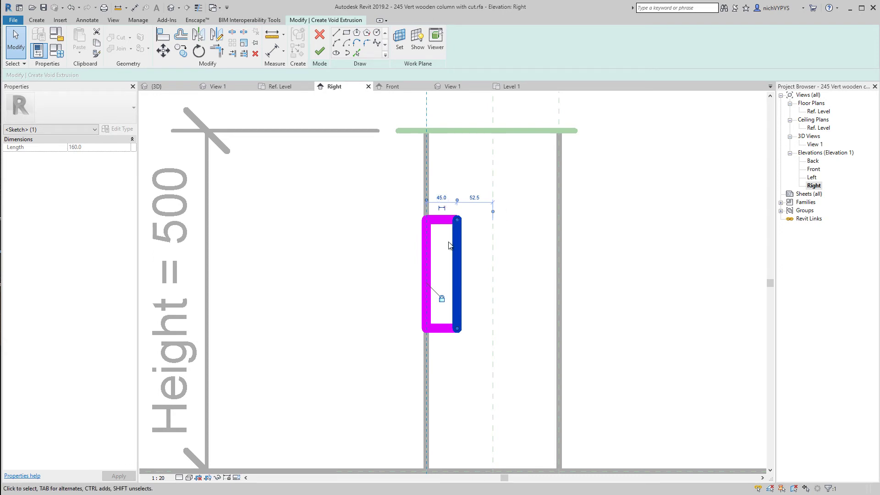
pyautogui.press('Escape')
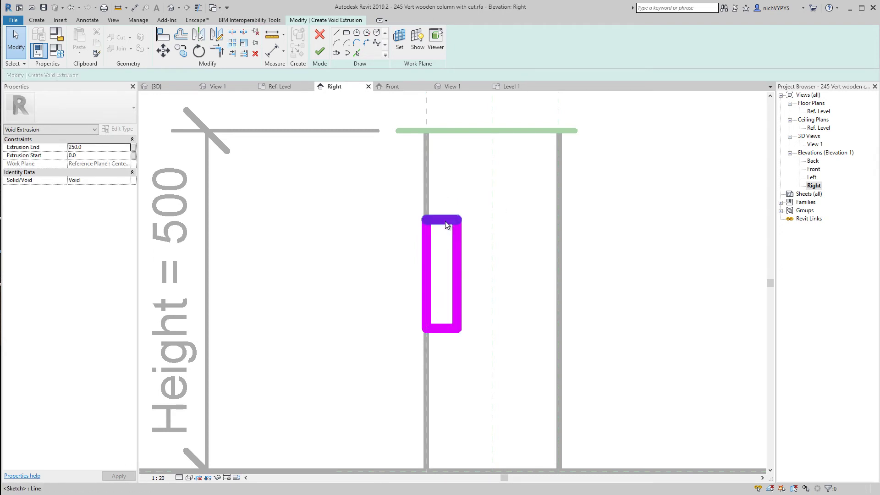
pyautogui.click(447, 328)
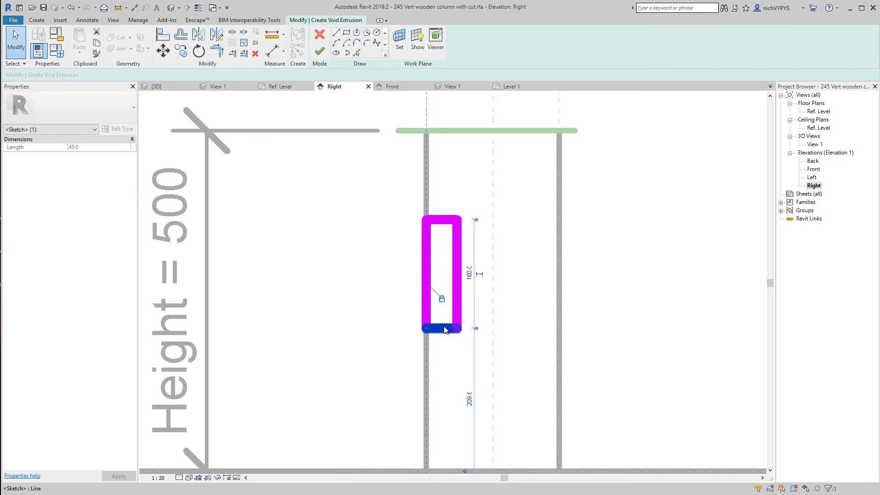
pyautogui.click(471, 275)
pyautogui.write('195')
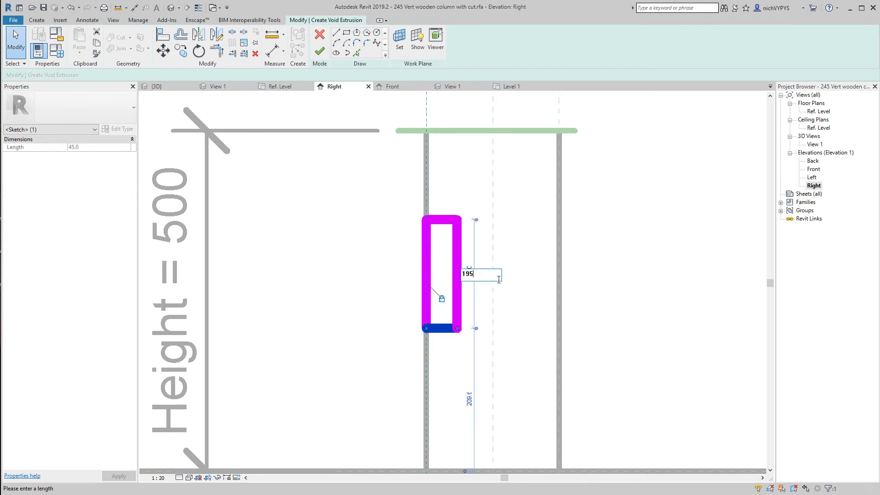
pyautogui.press('Return')
pyautogui.press('Escape')
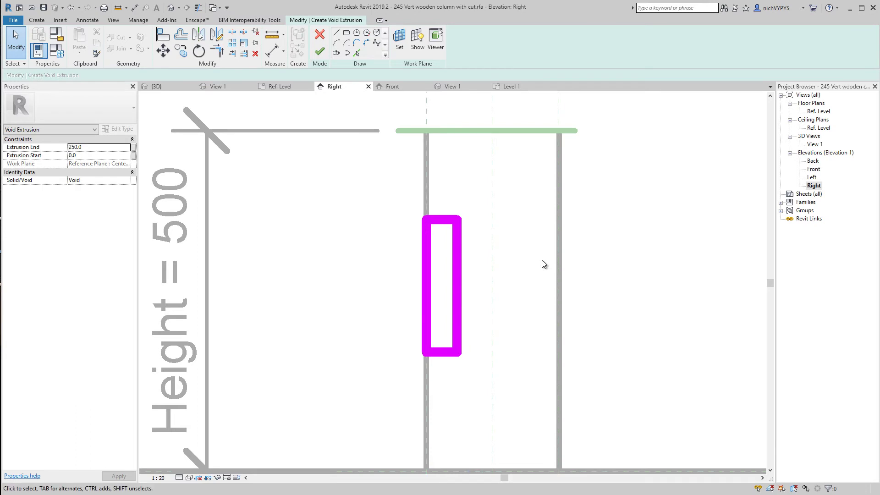
pyautogui.scroll(-5, 530, 269)
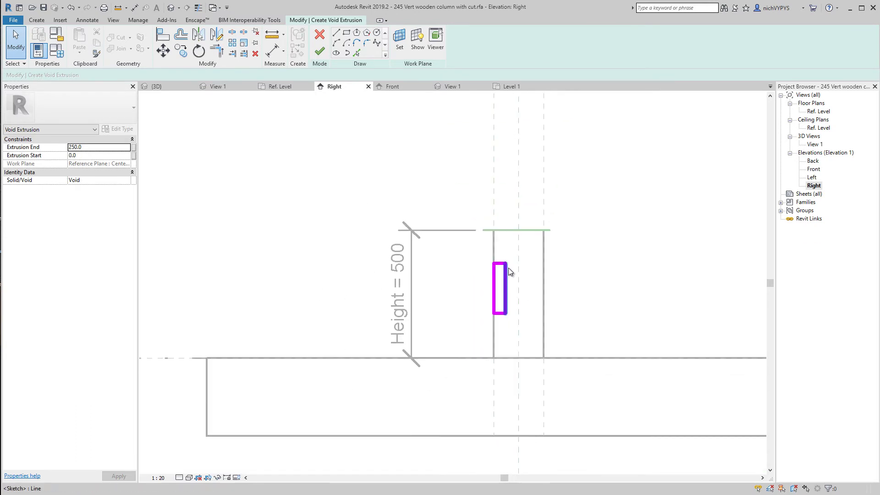
pyautogui.scroll(2, 506, 283)
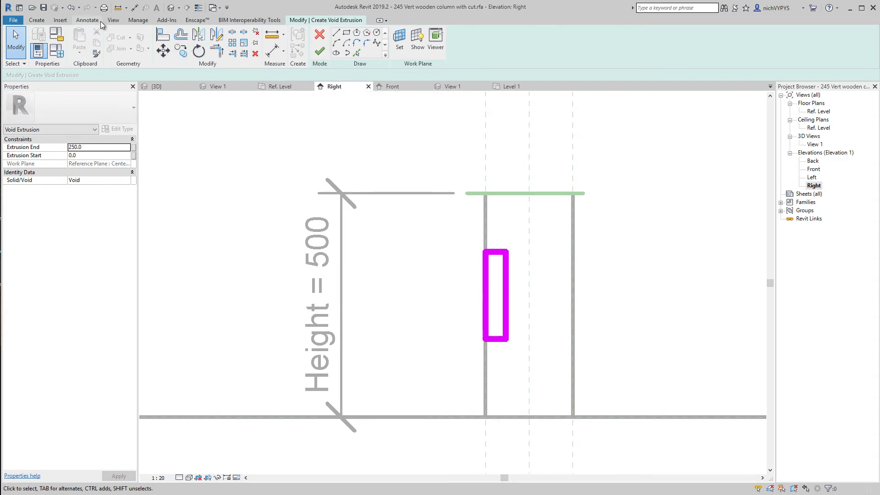
# Dimension the void's 45 width and set the view scale to 1:10
pyautogui.click(134, 7)
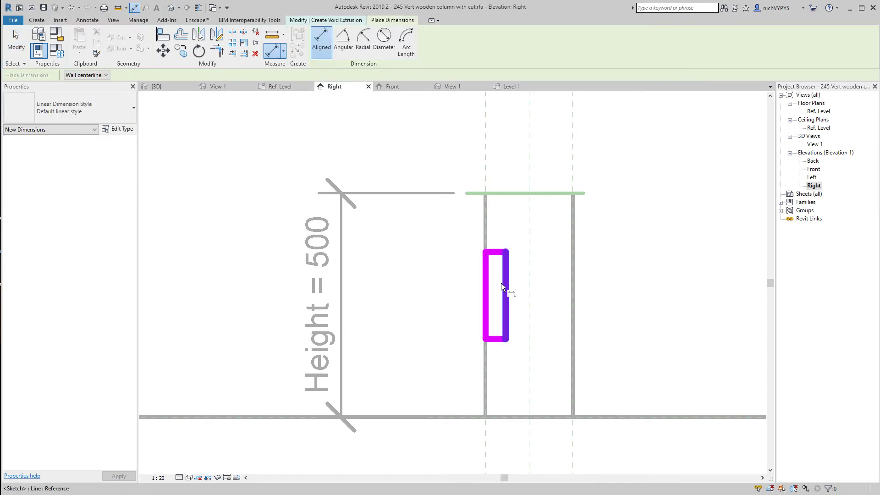
pyautogui.click(486, 284)
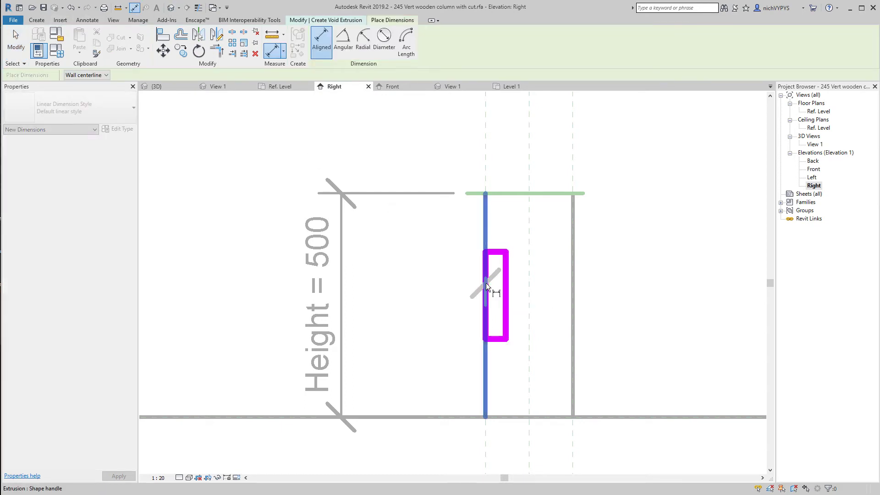
pyautogui.click(506, 286)
pyautogui.click(447, 145)
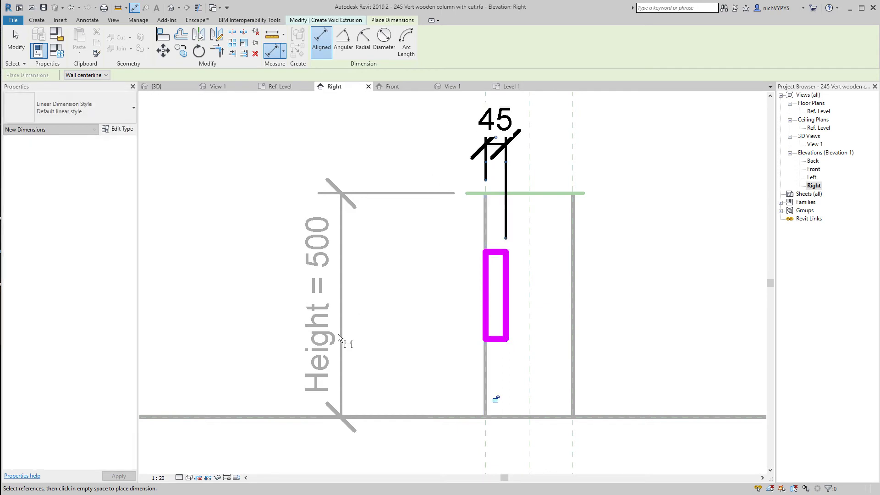
pyautogui.click(160, 478)
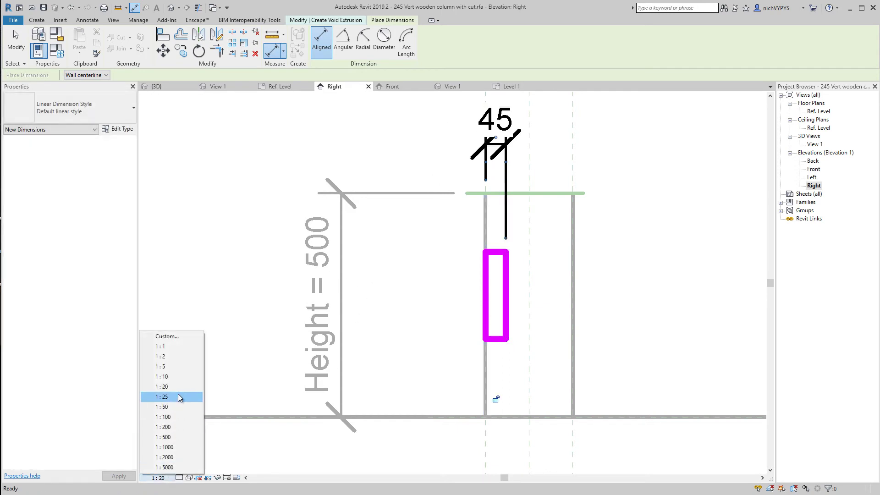
pyautogui.click(171, 377)
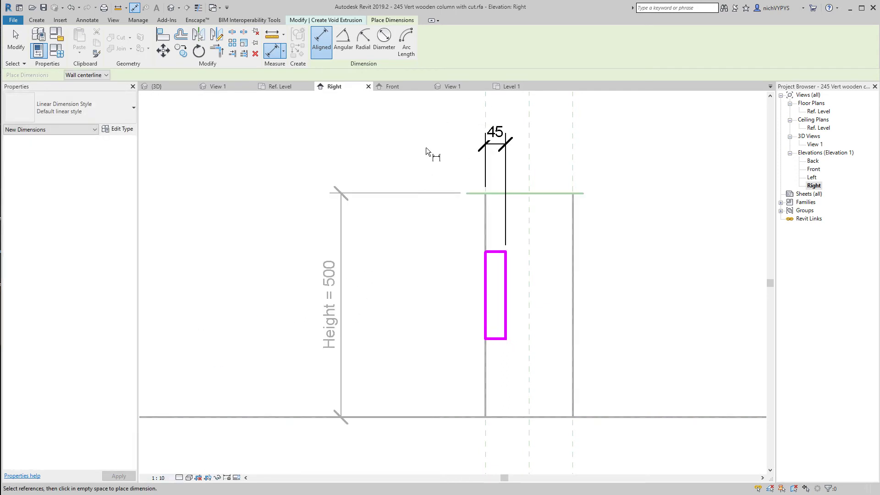
pyautogui.press('Escape')
# Dimension the rectangle's 195 height and finish the sketch as a void extrusion
pyautogui.scroll(2, 509, 164)
pyautogui.click(504, 168)
pyautogui.scroll(-4, 514, 251)
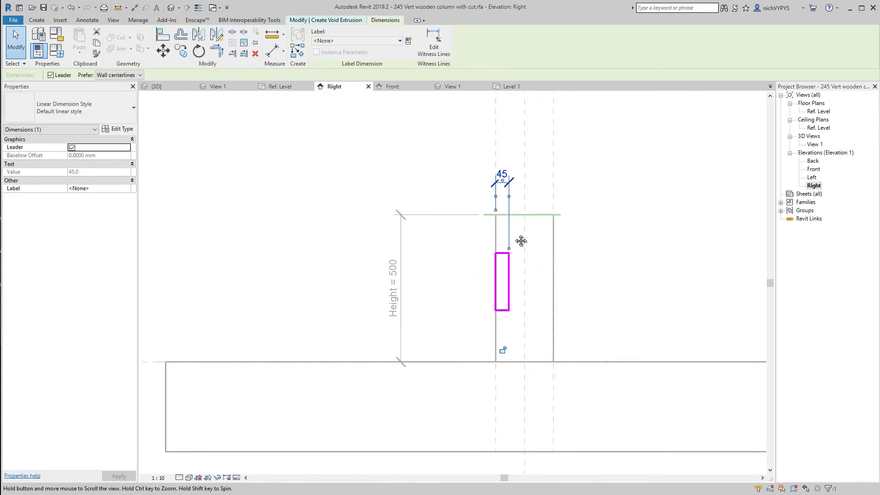
pyautogui.scroll(2, 518, 260)
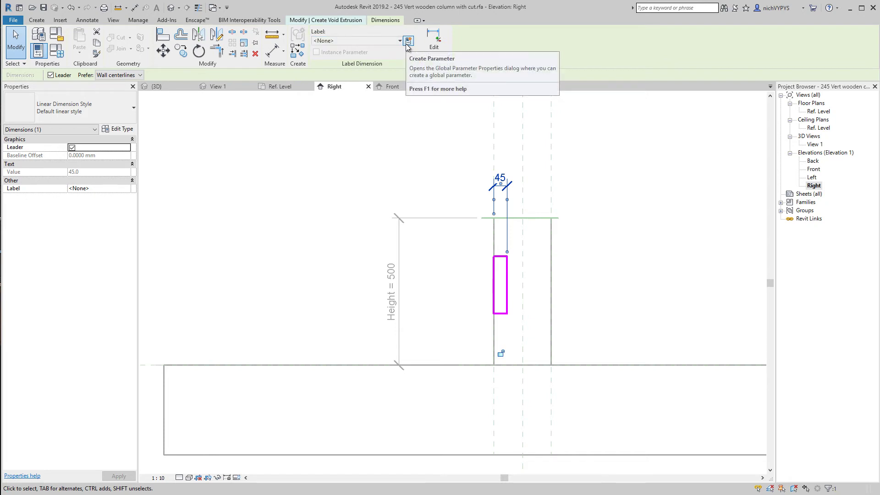
pyautogui.scroll(1, 525, 330)
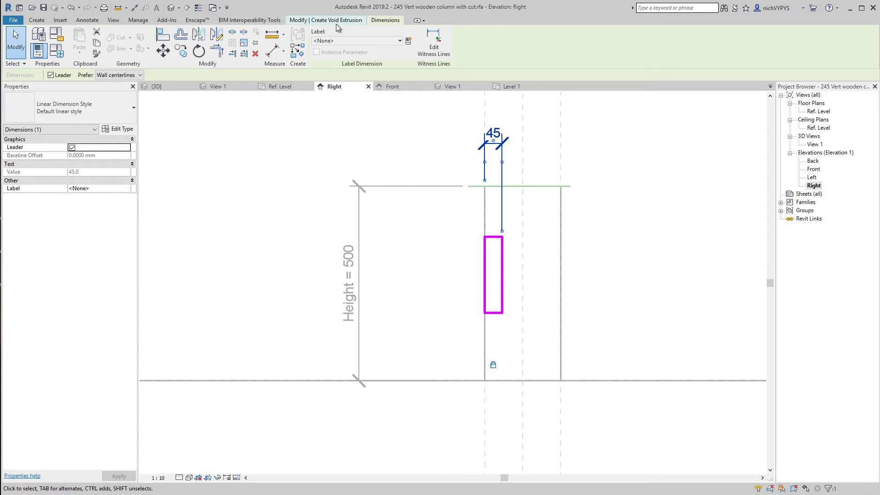
pyautogui.click(137, 9)
pyautogui.click(495, 238)
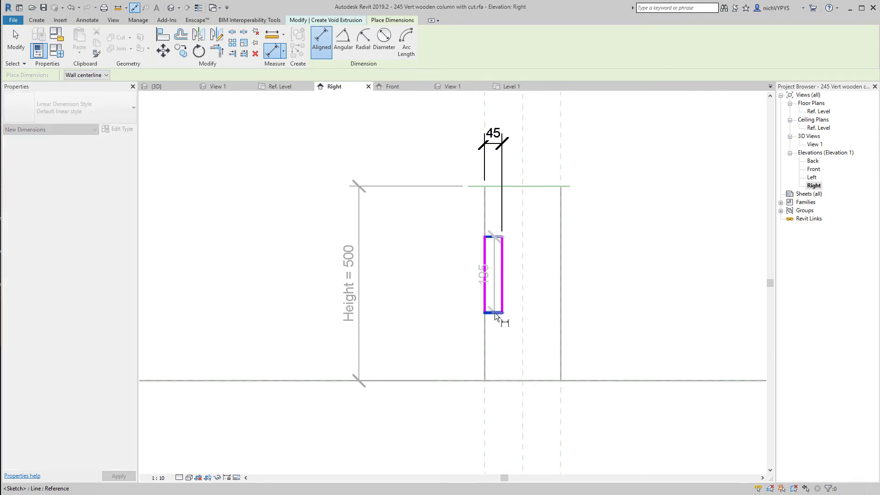
pyautogui.click(495, 314)
pyautogui.click(437, 309)
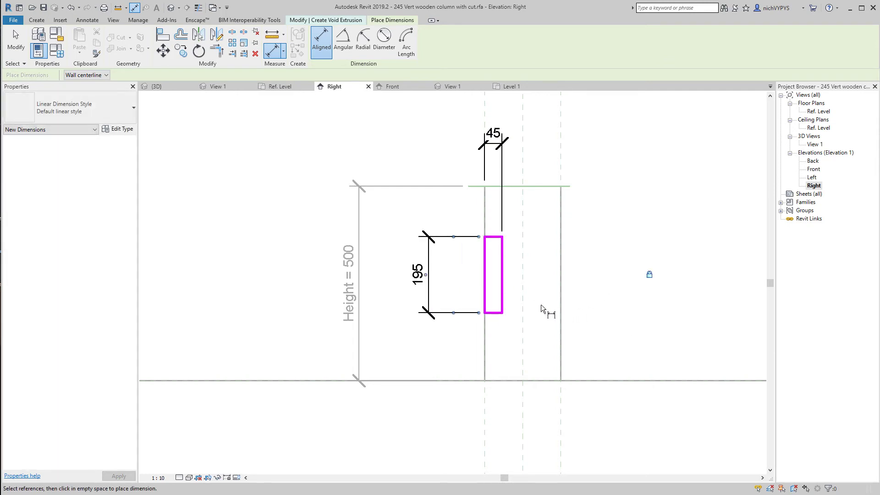
pyautogui.press('Escape')
pyautogui.press('Escape')
pyautogui.click(316, 54)
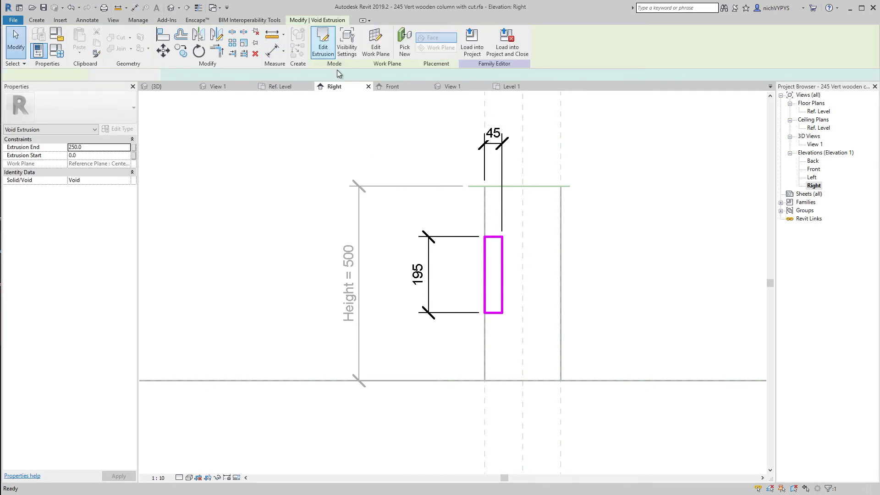
# In 3D View 1, drag the void's ends to span -22.5 to 22.5, notching the column's side
pyautogui.doubleClick(815, 145)
pyautogui.scroll(5, 453, 285)
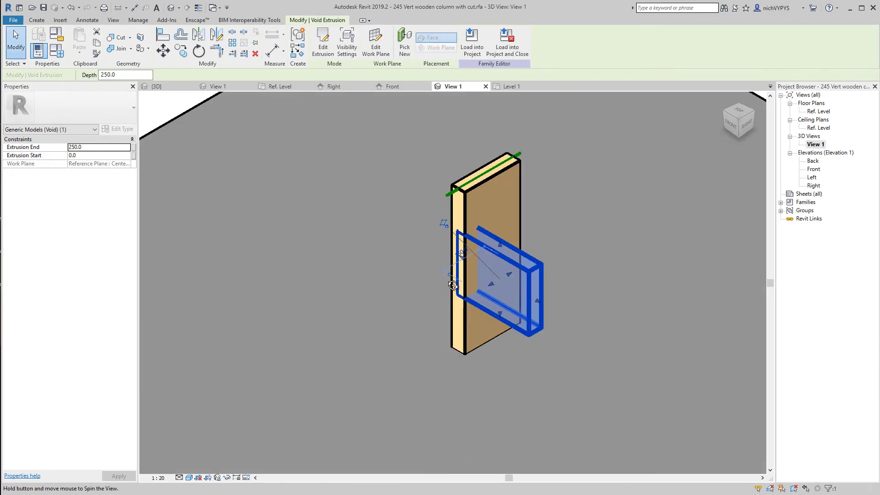
pyautogui.keyDown('shift'); pyautogui.moveTo(453, 284); pyautogui.dragTo(538, 265, button='middle'); pyautogui.keyUp('shift')
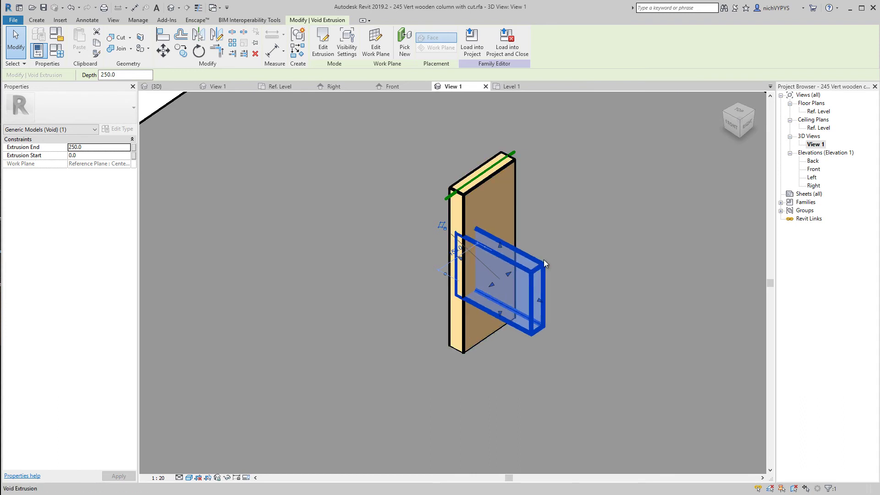
pyautogui.click(576, 265)
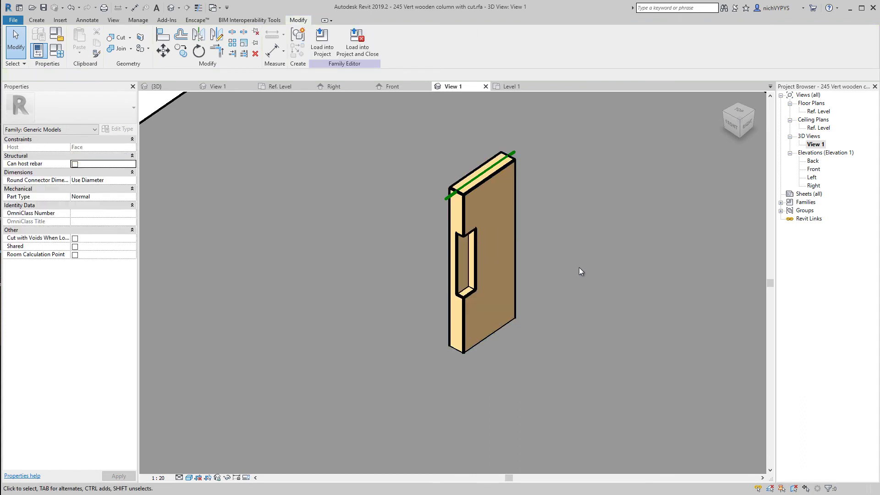
pyautogui.click(475, 265)
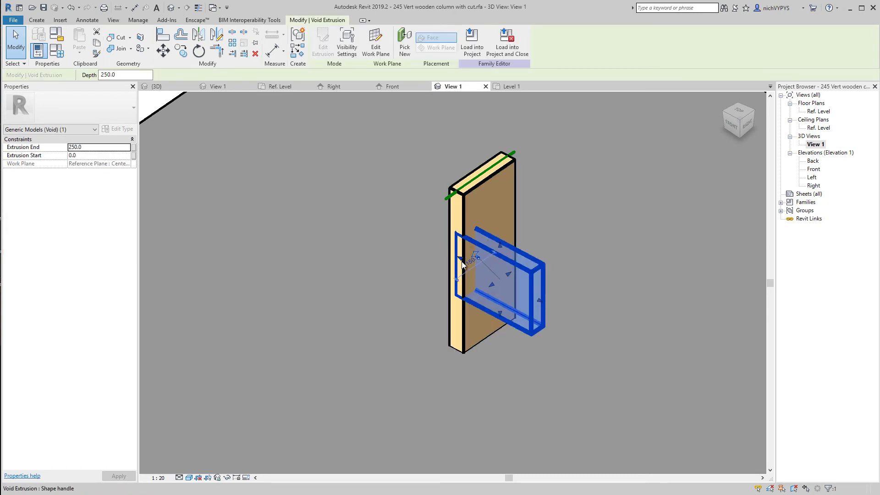
pyautogui.moveTo(461, 262)
pyautogui.mouseDown()
pyautogui.moveTo(374, 216)
pyautogui.moveTo(460, 255)
pyautogui.mouseUp()
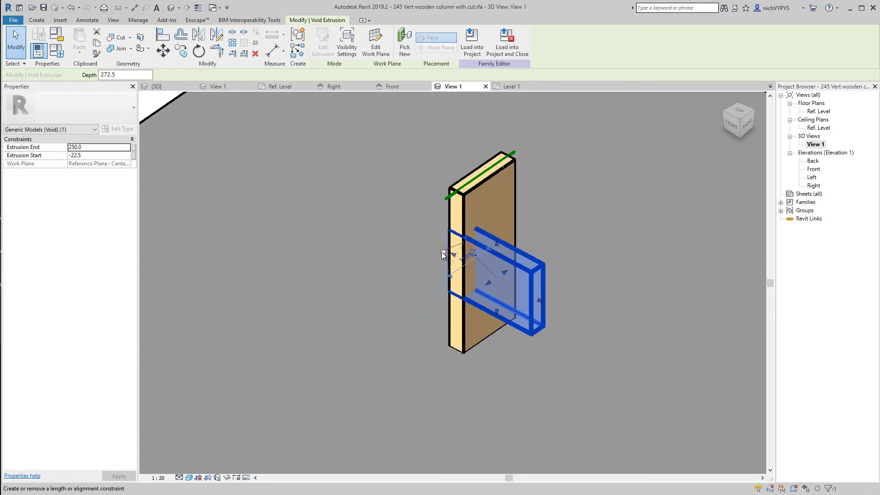
pyautogui.moveTo(540, 301); pyautogui.dragTo(513, 182)
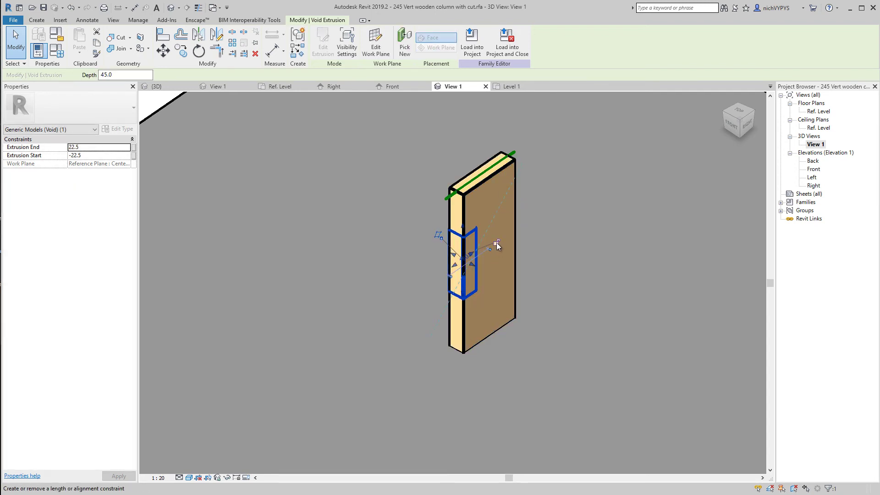
pyautogui.click(558, 282)
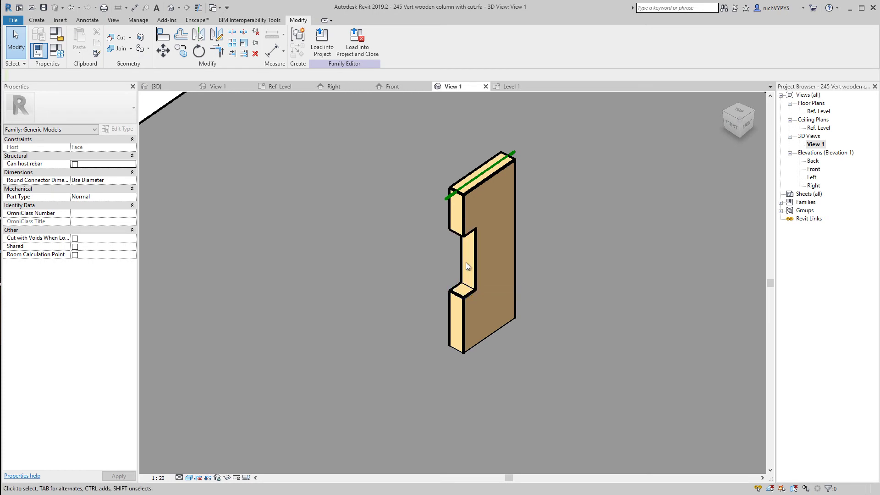
# Return to the Right elevation and check the notch's void extrusion
pyautogui.doubleClick(814, 186)
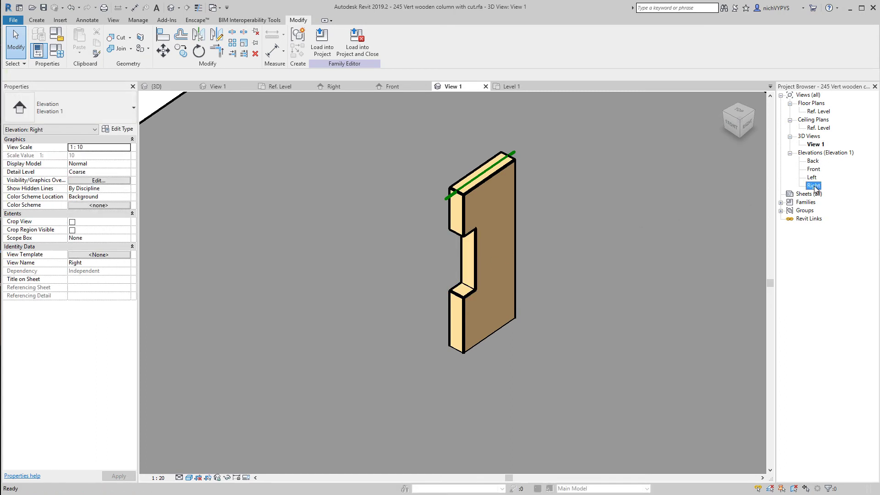
pyautogui.scroll(3, 514, 326)
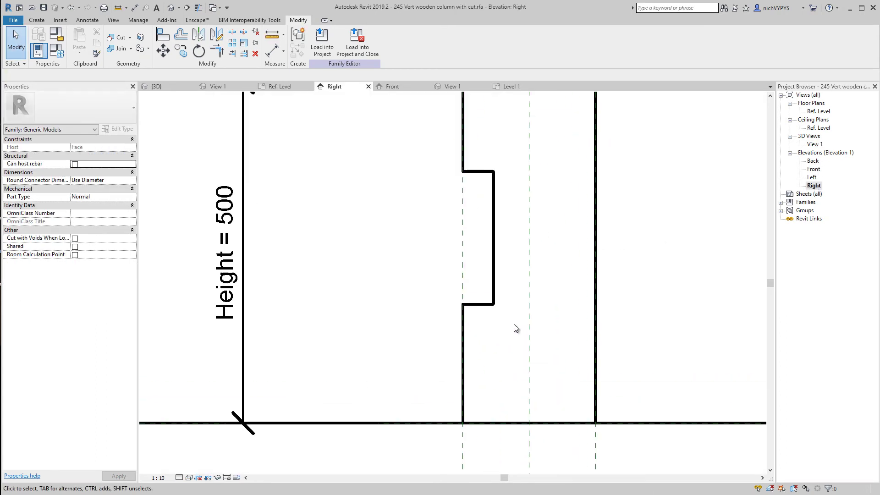
pyautogui.click(495, 244)
pyautogui.click(582, 293)
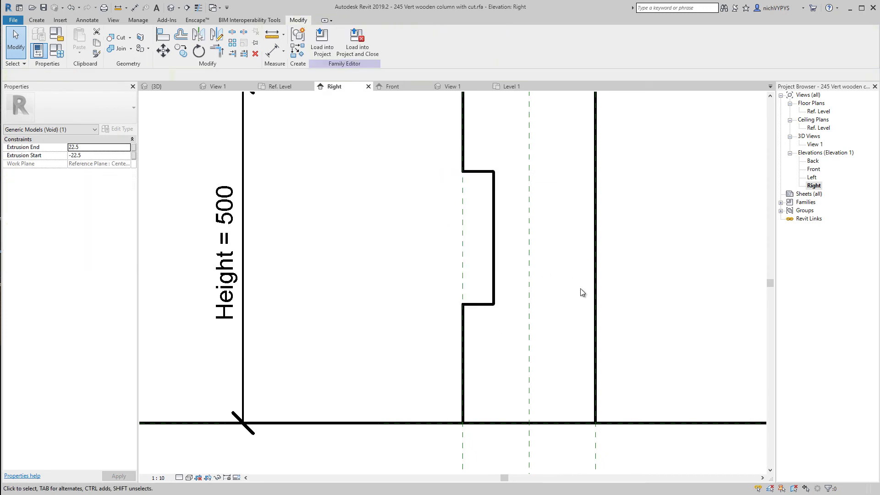
pyautogui.scroll(-2, 455, 251)
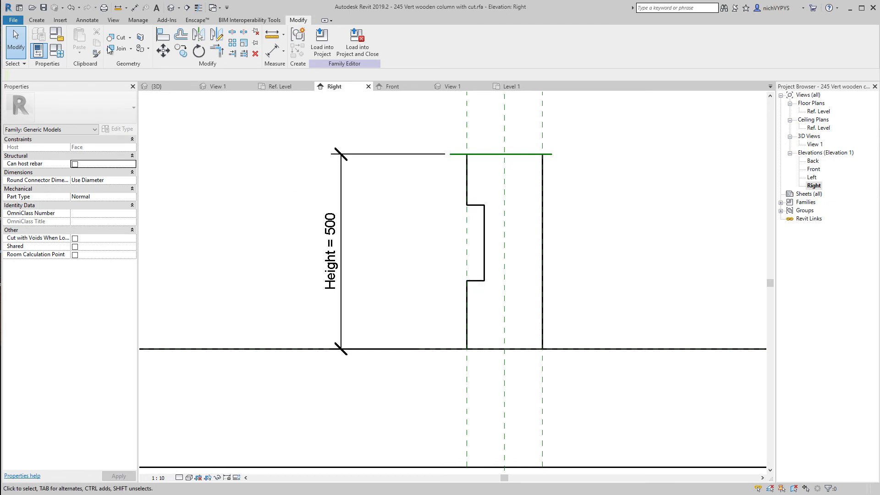
# Dimension the 175 height from the column base to the notch's lower edge
pyautogui.press('d')
pyautogui.press('i')
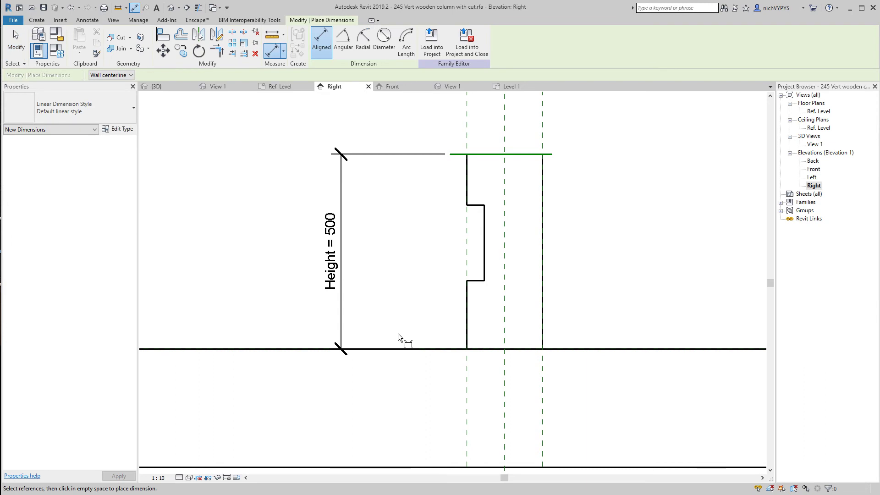
pyautogui.click(453, 346)
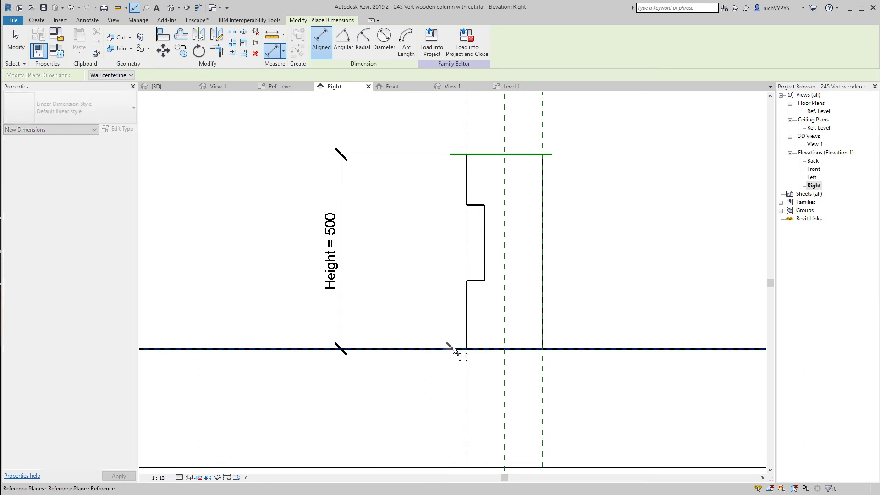
pyautogui.click(475, 281)
pyautogui.click(415, 289)
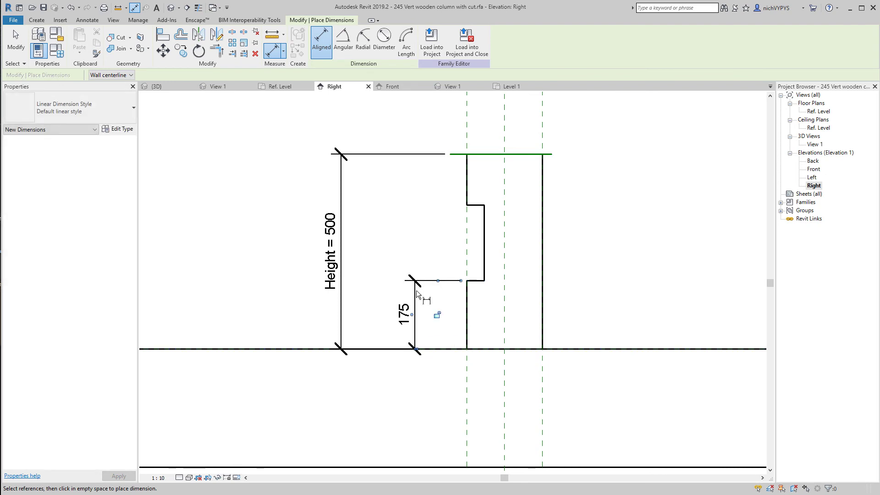
pyautogui.press('Escape')
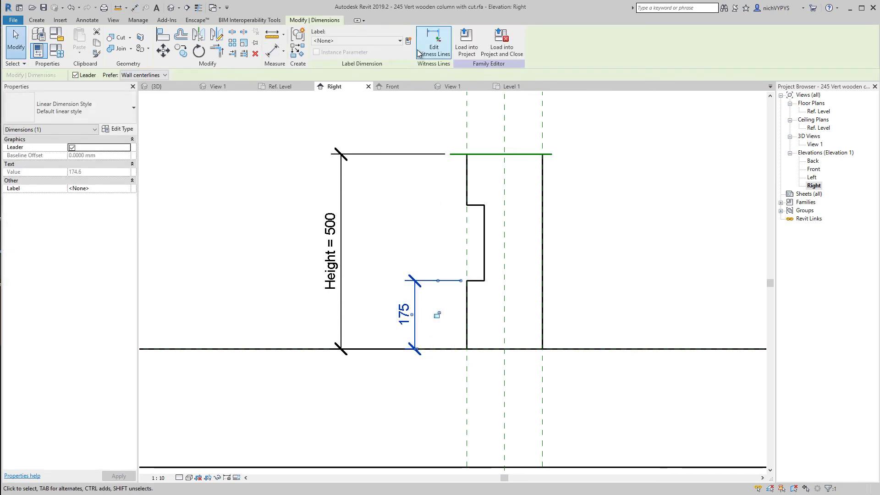
# Make the dimension an instance parameter named 'Cut height' and save the family
pyautogui.click(409, 41)
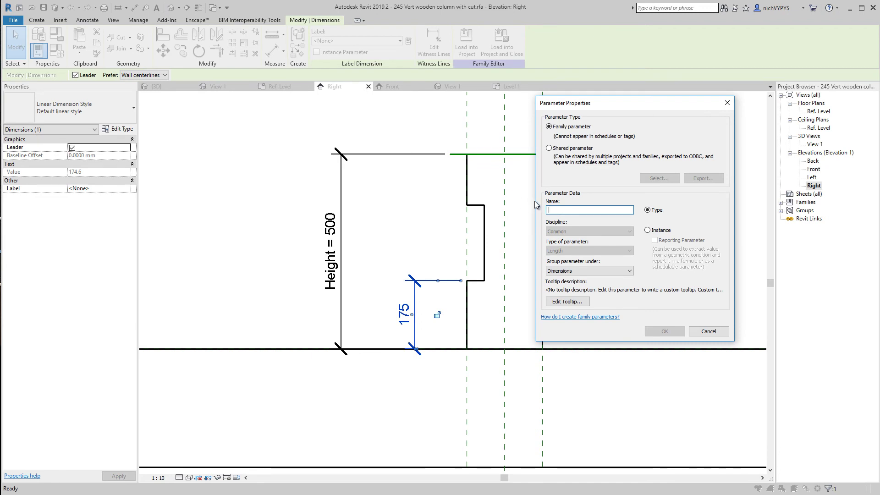
pyautogui.click(647, 231)
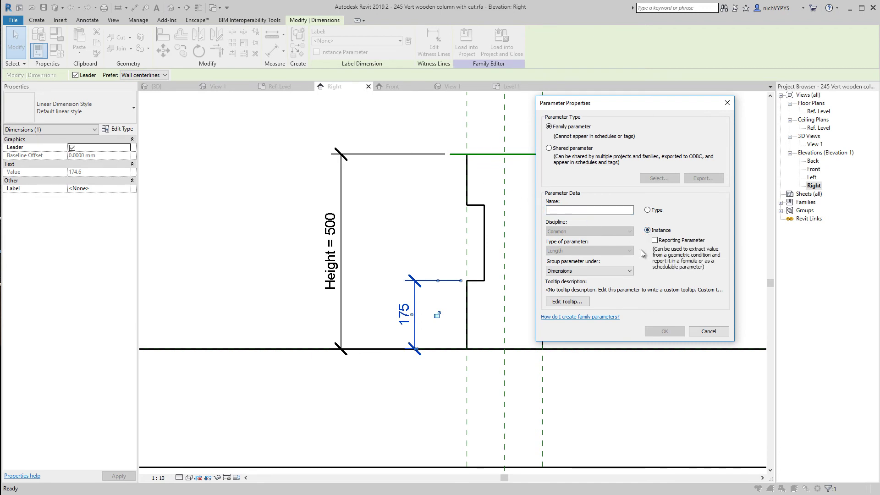
pyautogui.click(572, 212)
pyautogui.write('C')
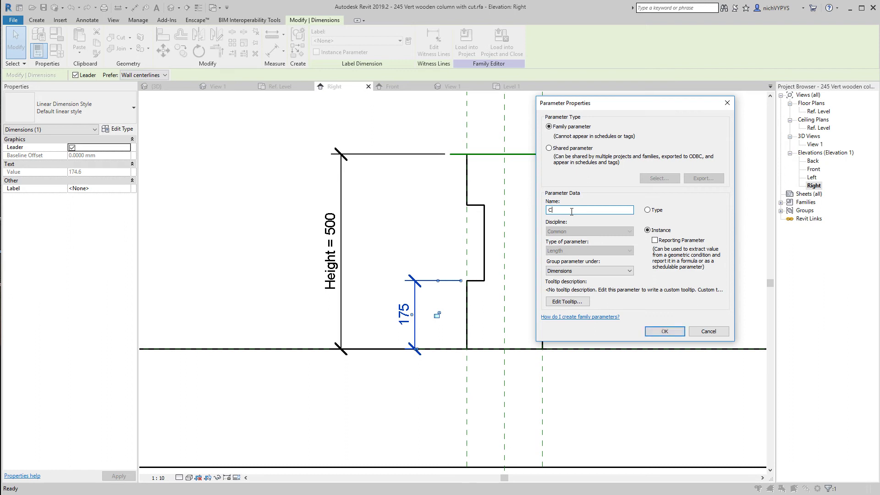
pyautogui.write('ut height')
pyautogui.click(669, 332)
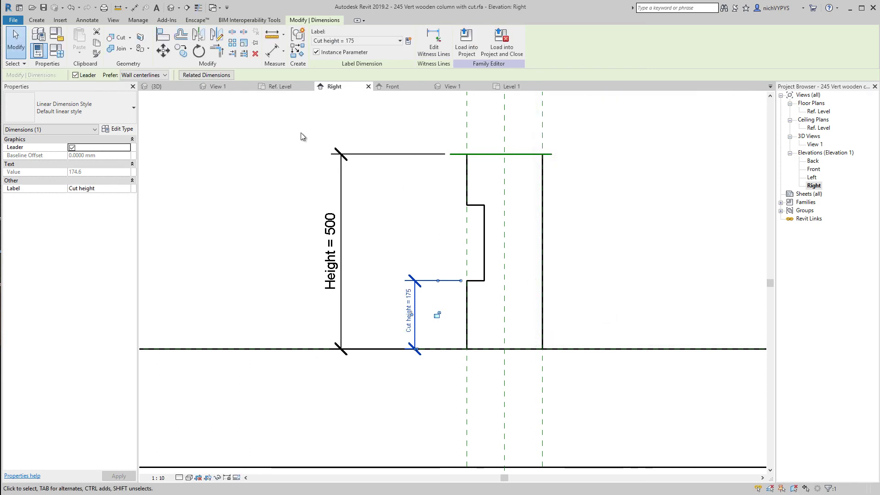
pyautogui.click(326, 162)
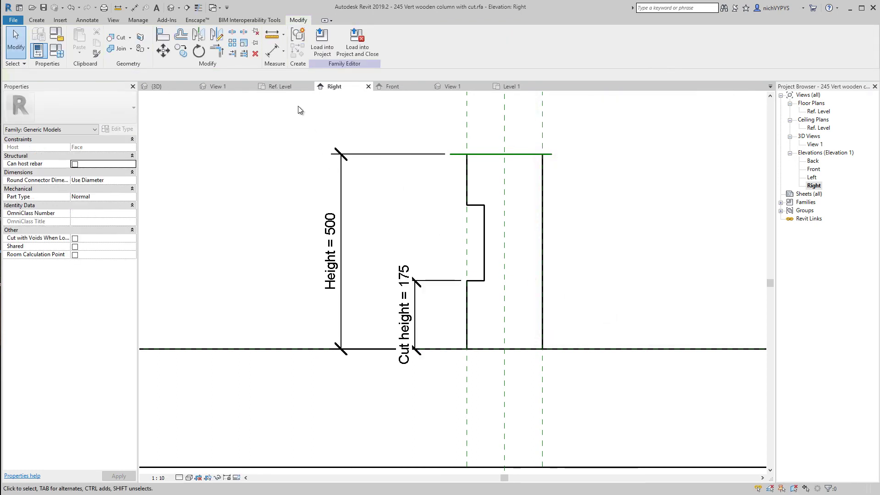
pyautogui.hotkey('ctrl', 's')
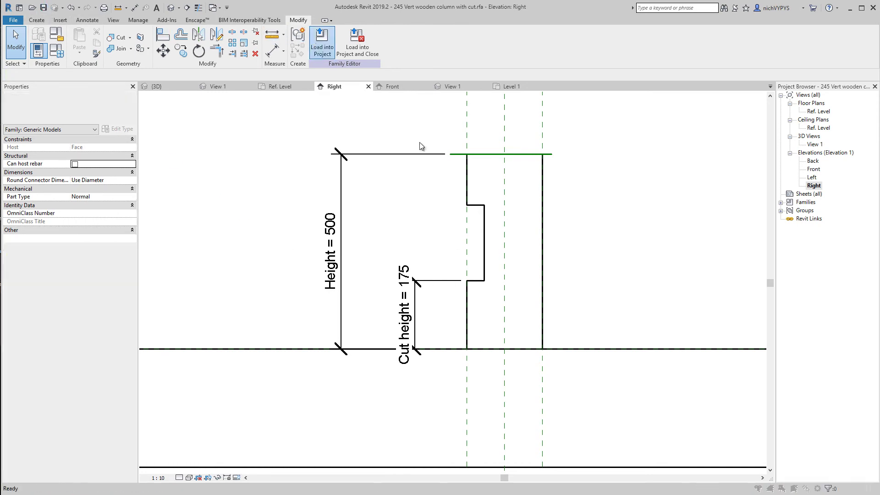
# Load the cut column family into 5_Column_void.rvt, cancel placement, and open the {3D} view
pyautogui.click(322, 41)
pyautogui.click(420, 319)
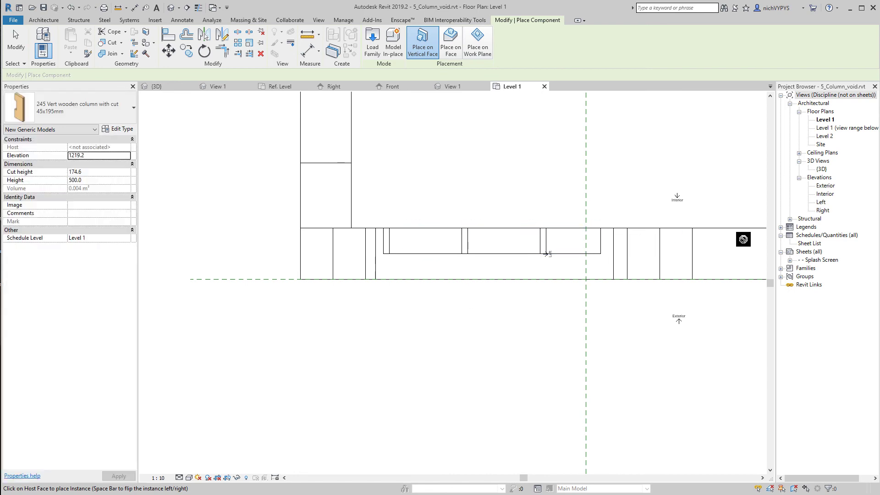
pyautogui.press('Escape')
pyautogui.press('Escape')
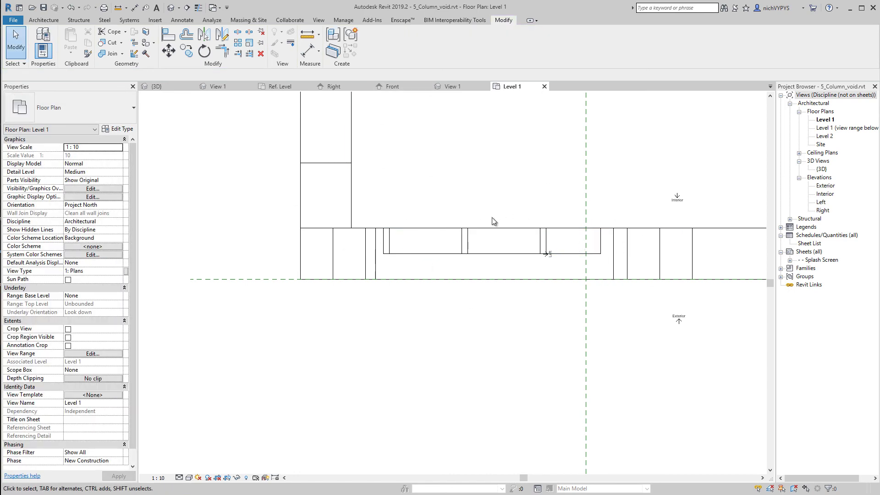
pyautogui.doubleClick(820, 170)
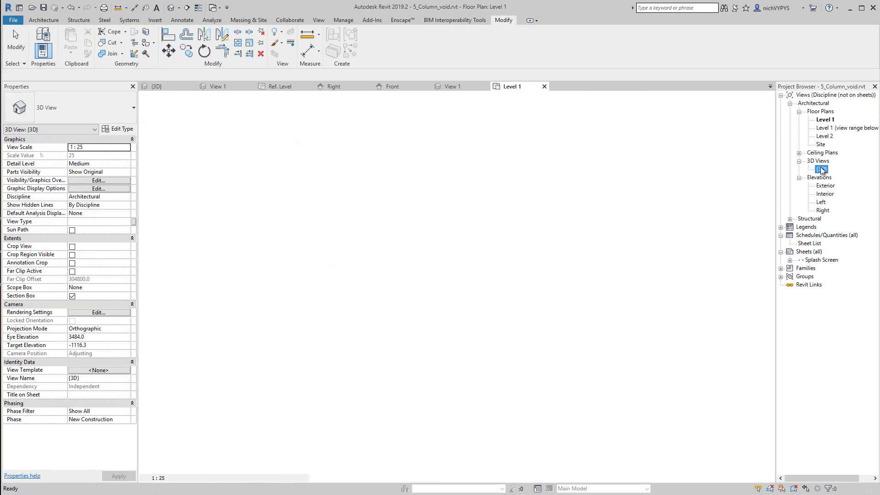
# Switch both timber columns to the '245 Vert wooden column with cut 45x195mm' type
pyautogui.click(525, 253)
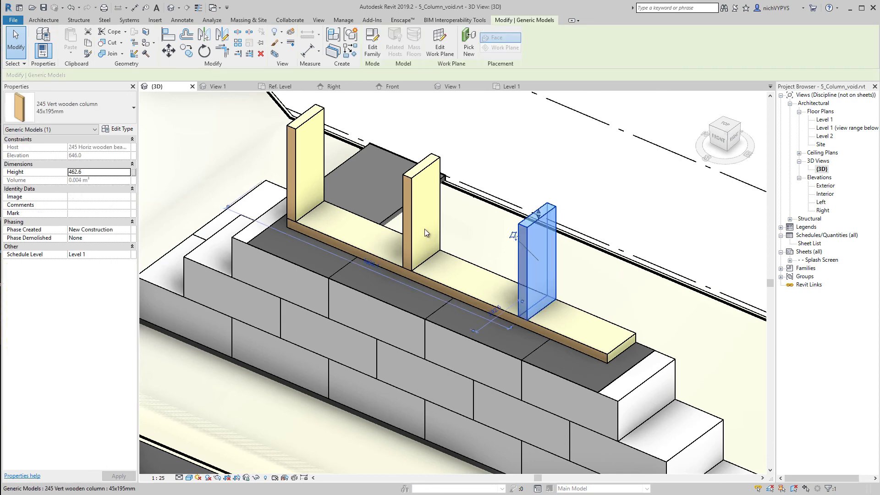
pyautogui.keyDown('ctrl'); pyautogui.click(414, 221); pyautogui.keyUp('ctrl')
pyautogui.keyDown('ctrl'); pyautogui.click(531, 301); pyautogui.keyUp('ctrl')
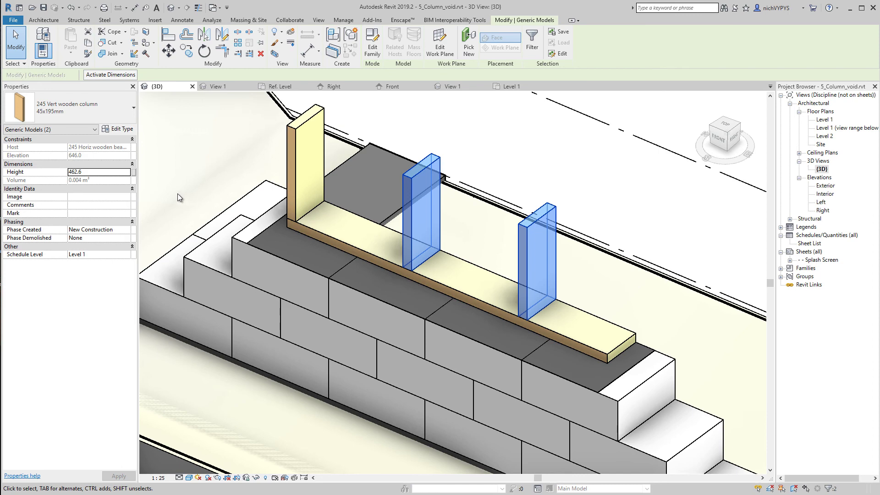
pyautogui.click(100, 101)
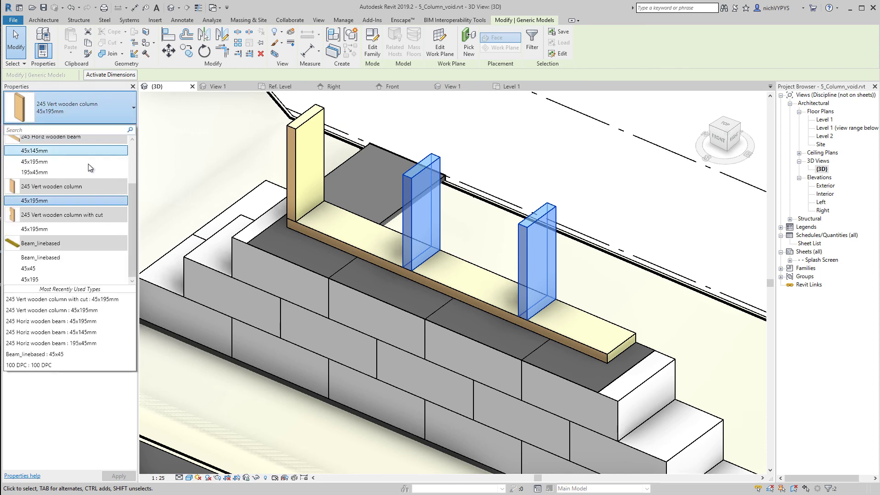
pyautogui.click(36, 230)
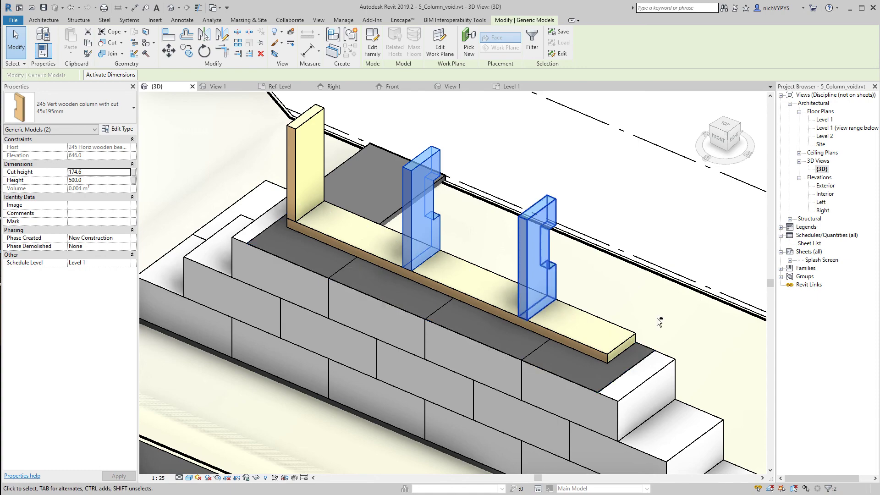
# Reselect both notched columns and set their Cut height to 200
pyautogui.keyDown('shift'); pyautogui.moveTo(658, 323); pyautogui.dragTo(510, 306, button='middle'); pyautogui.keyUp('shift')
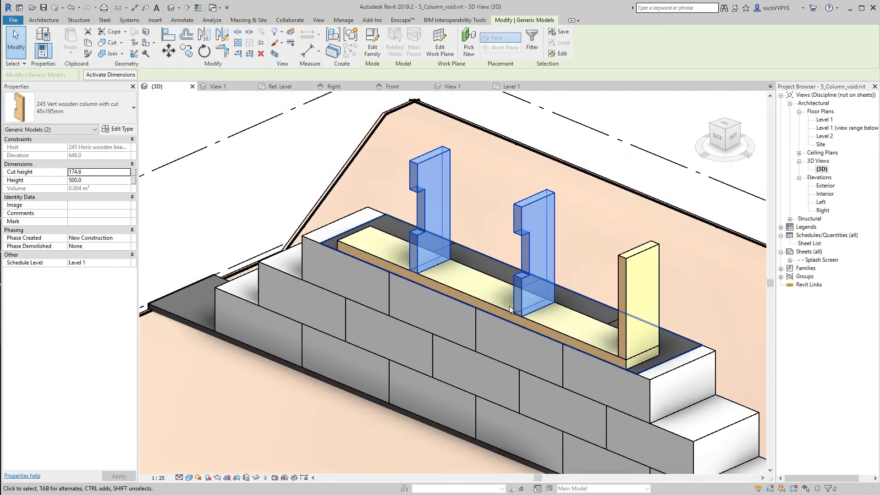
pyautogui.scroll(3, 573, 288)
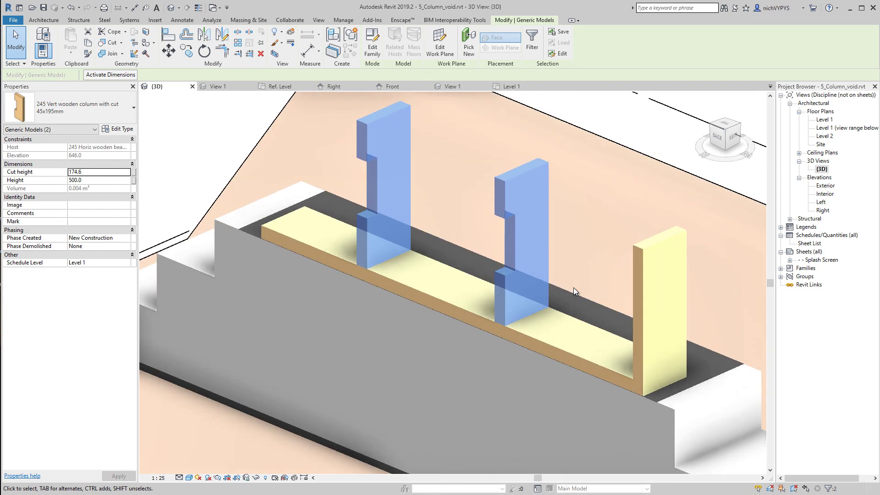
pyautogui.press('Escape')
pyautogui.click(507, 216)
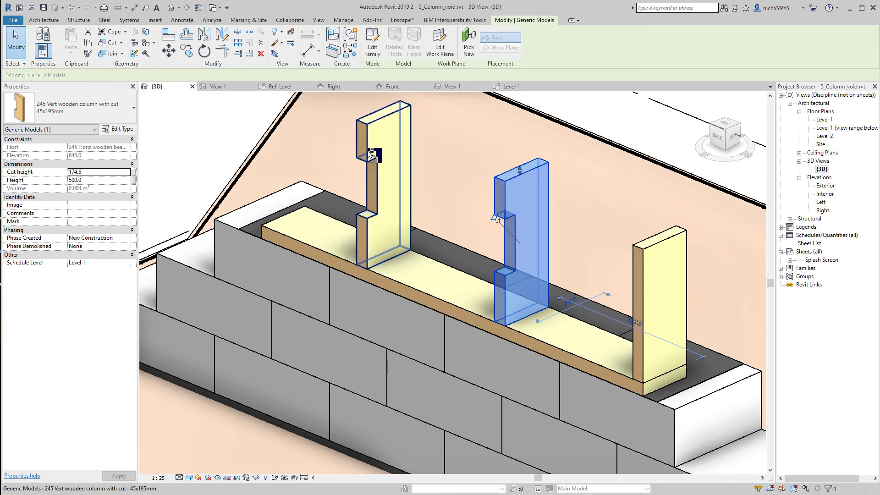
pyautogui.keyDown('ctrl'); pyautogui.click(390, 179); pyautogui.keyUp('ctrl')
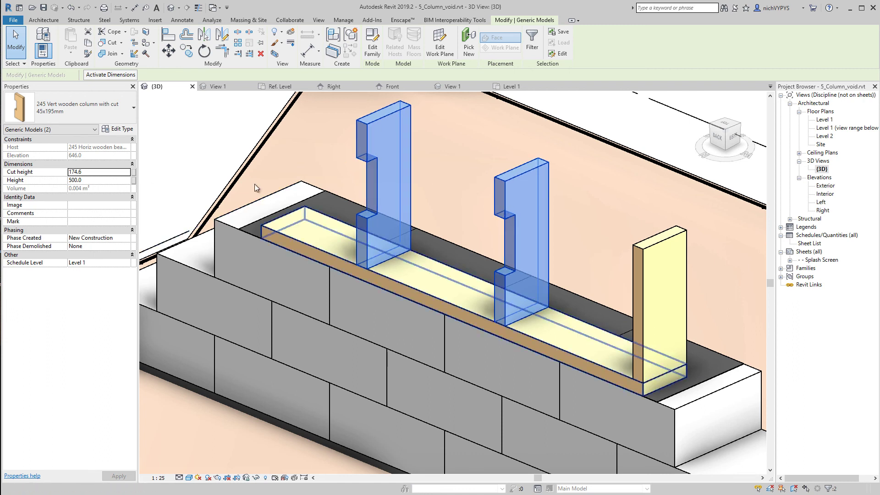
pyautogui.click(100, 172)
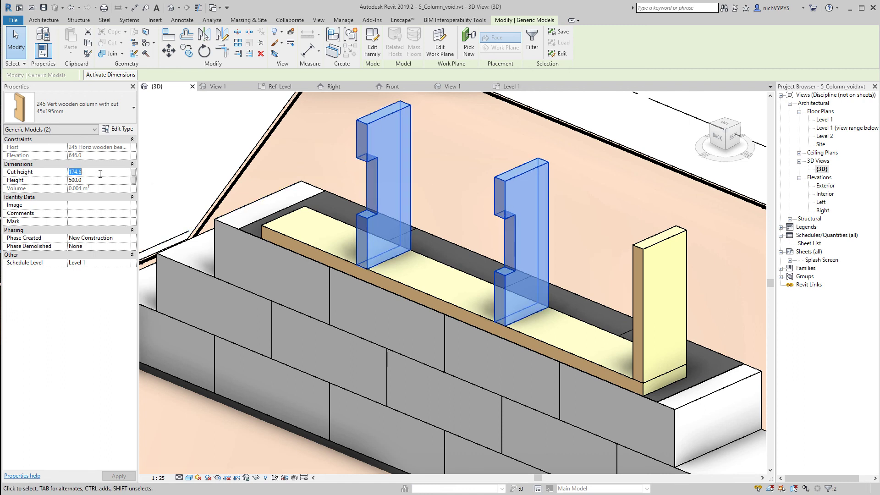
pyautogui.write('200')
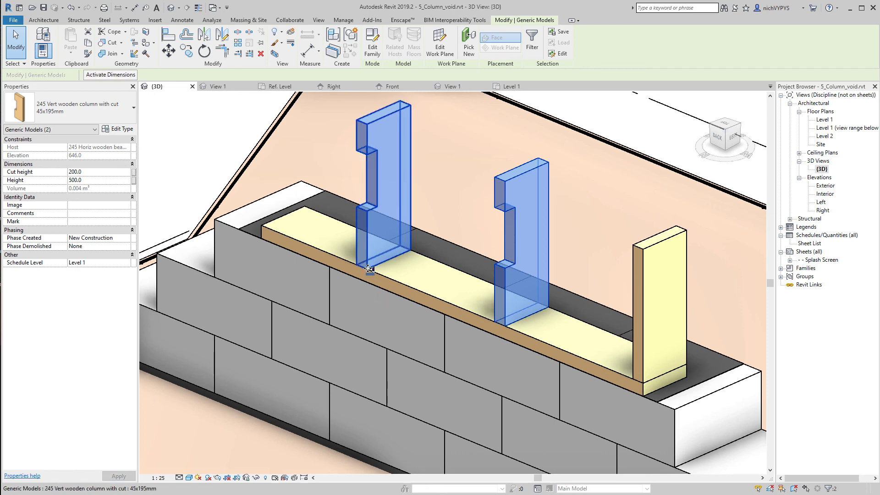
# Start a beam similar to the existing wall beam, using the 195x45mm type
pyautogui.press('Escape')
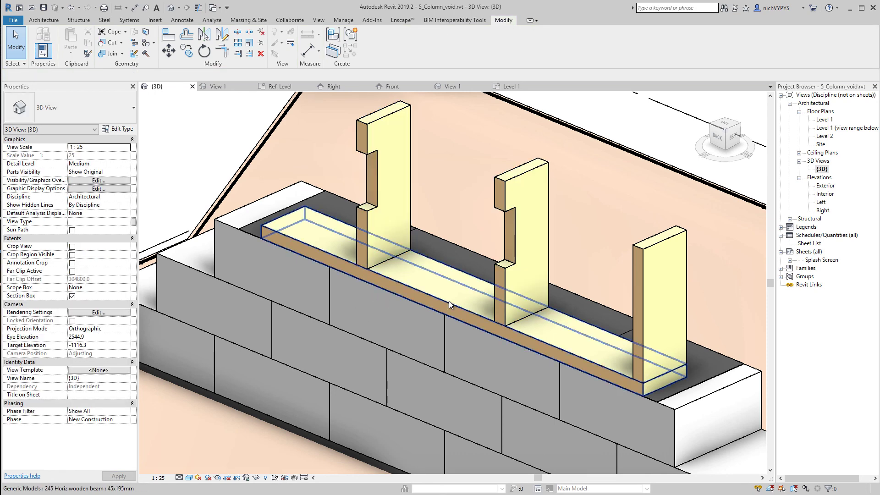
pyautogui.click(425, 292)
pyautogui.rightClick(425, 291)
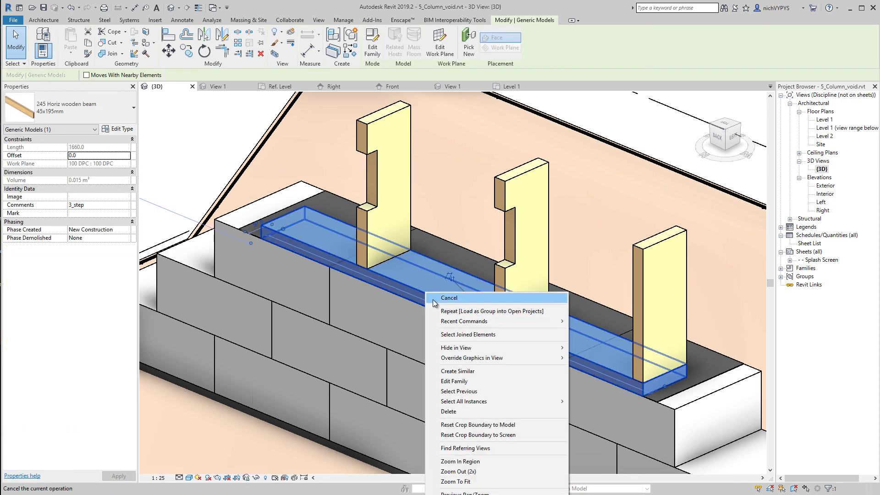
pyautogui.click(463, 372)
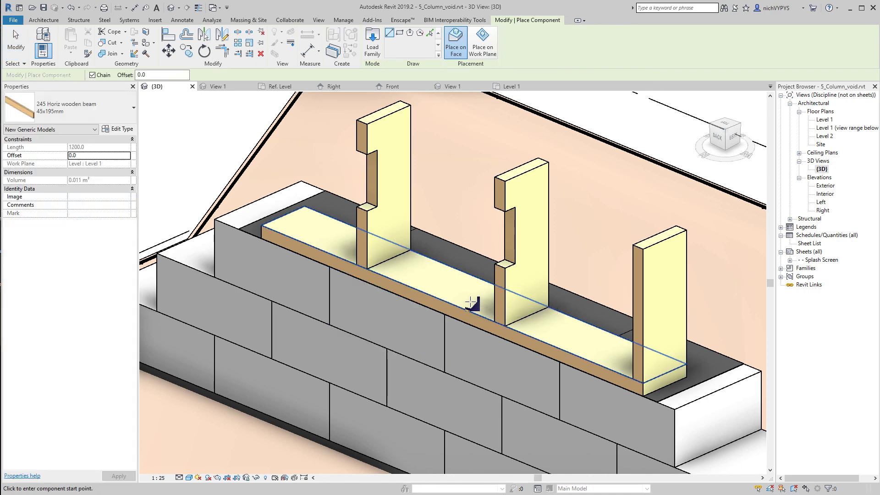
pyautogui.click(84, 110)
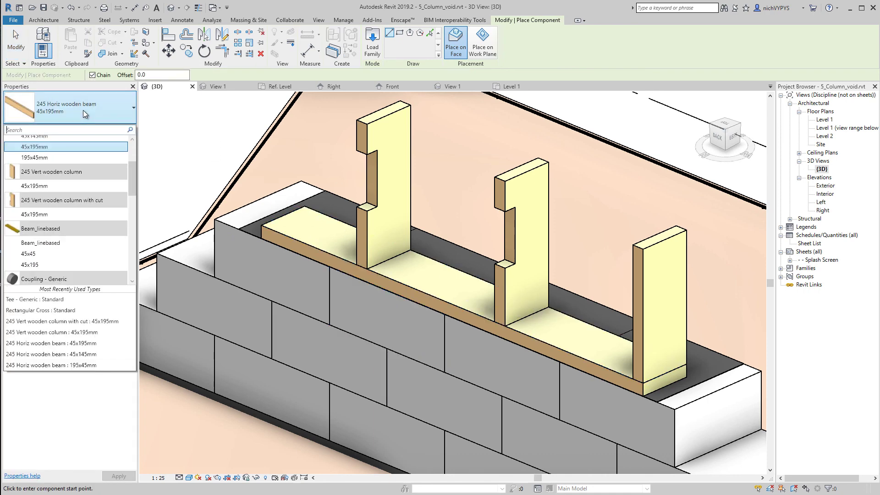
pyautogui.click(38, 160)
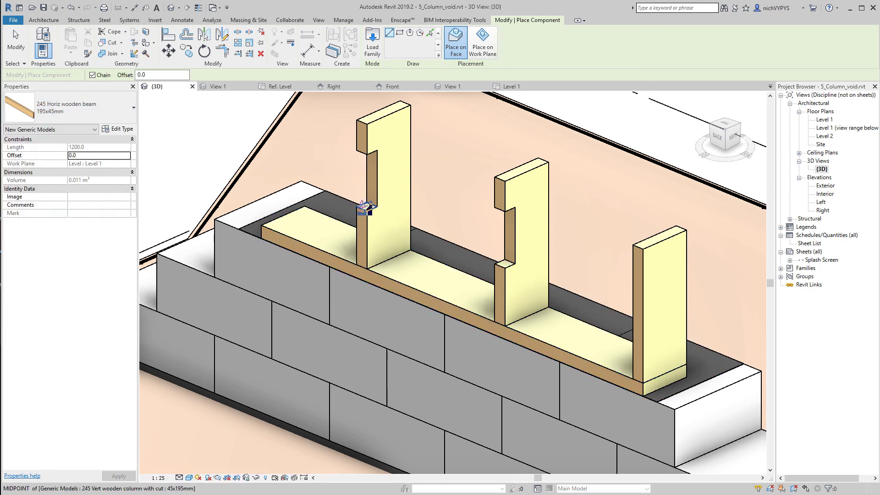
# Draw the beam from the first column's notch to the second column's notch
pyautogui.click(365, 207)
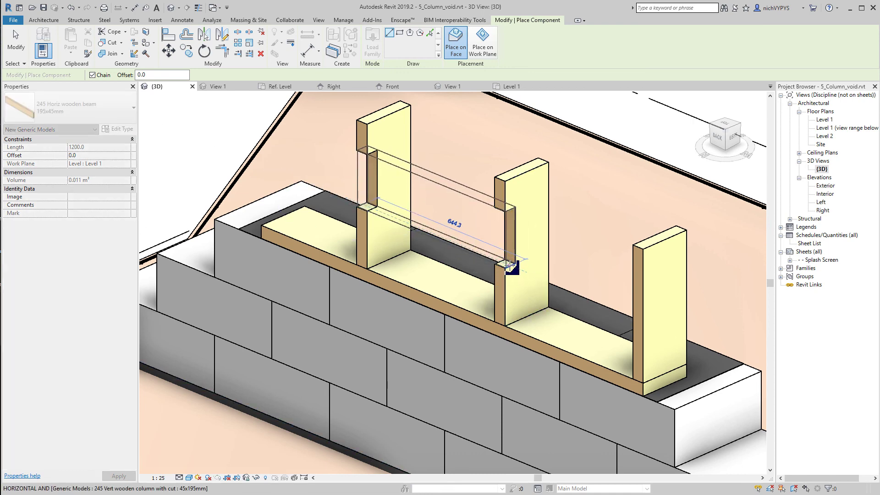
pyautogui.click(510, 265)
pyautogui.press('Escape')
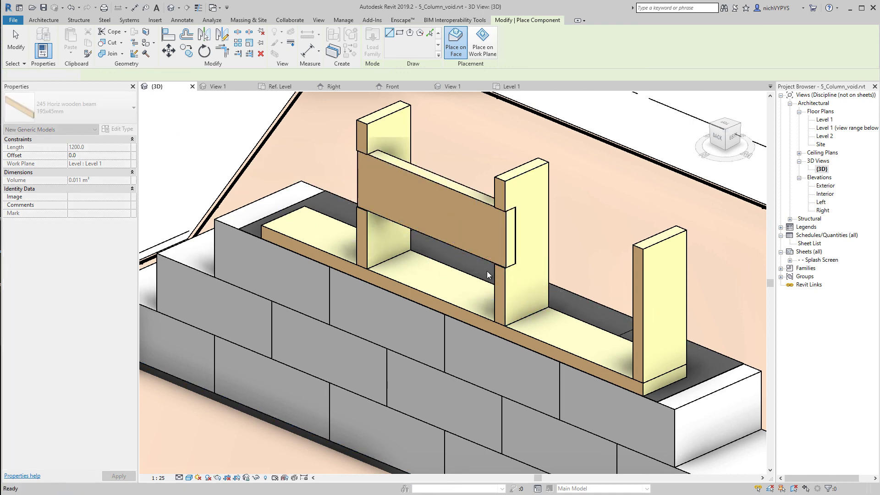
pyautogui.press('Escape')
pyautogui.scroll(4, 487, 274)
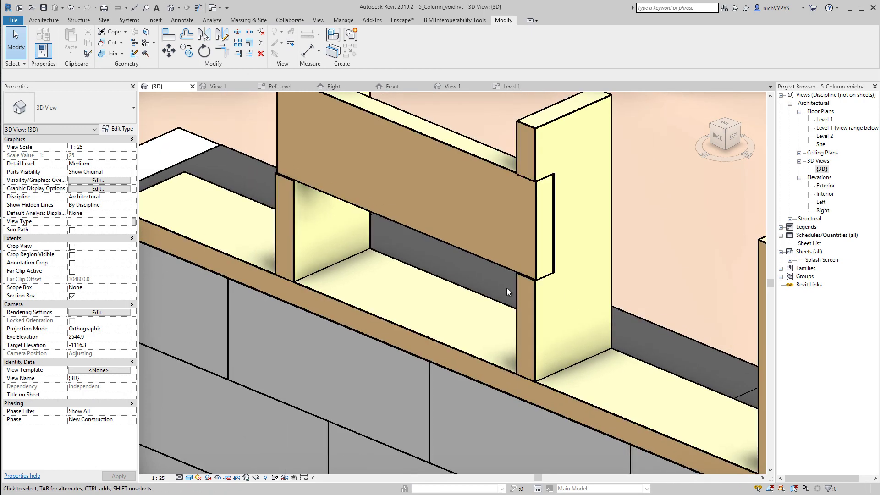
# Center the view on the new beam and start Align using the notched column face as reference
pyautogui.scroll(-3, 452, 300)
pyautogui.scroll(3, 396, 221)
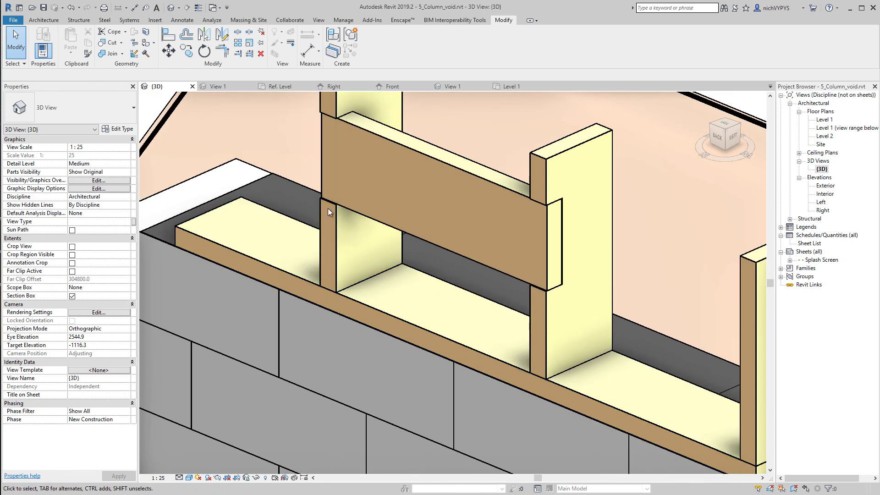
pyautogui.moveTo(328, 208)
pyautogui.mouseDown(button='middle')
pyautogui.moveTo(334, 219)
pyautogui.moveTo(320, 215)
pyautogui.mouseUp(button='middle')
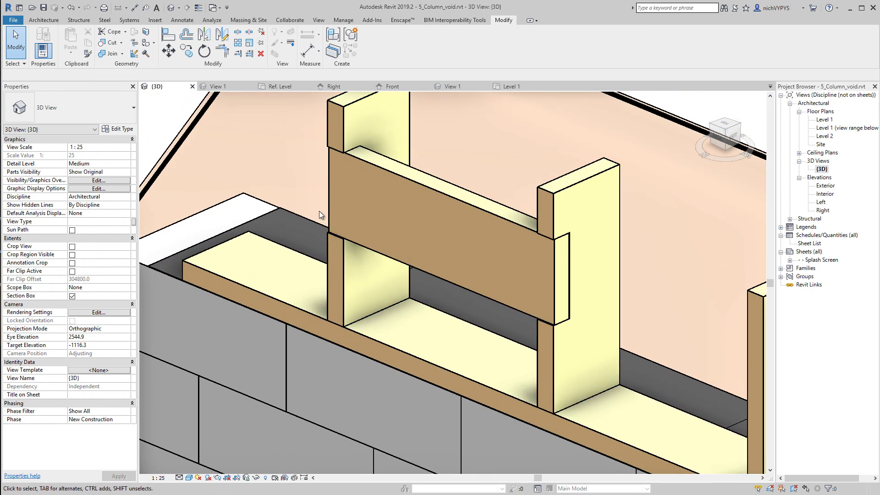
pyautogui.click(169, 40)
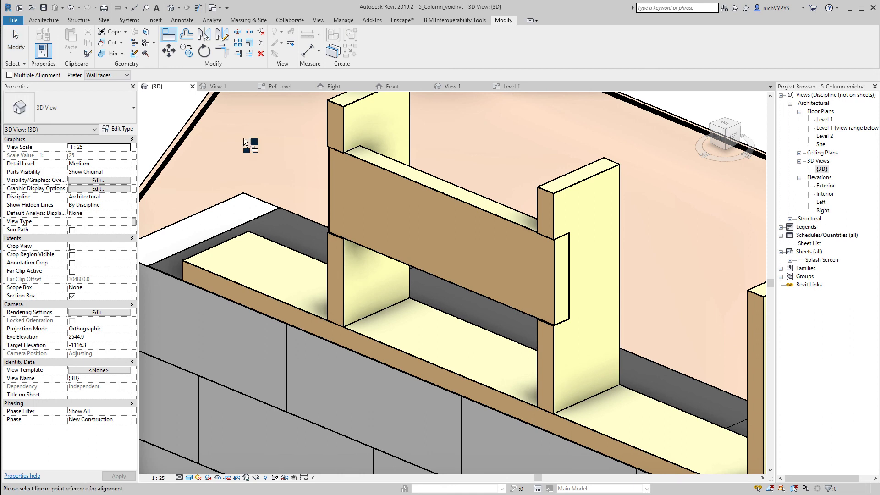
pyautogui.click(330, 267)
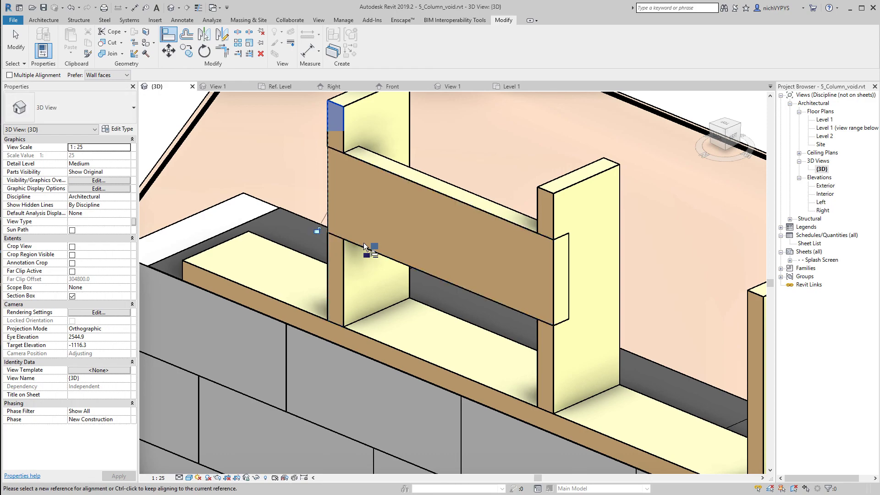